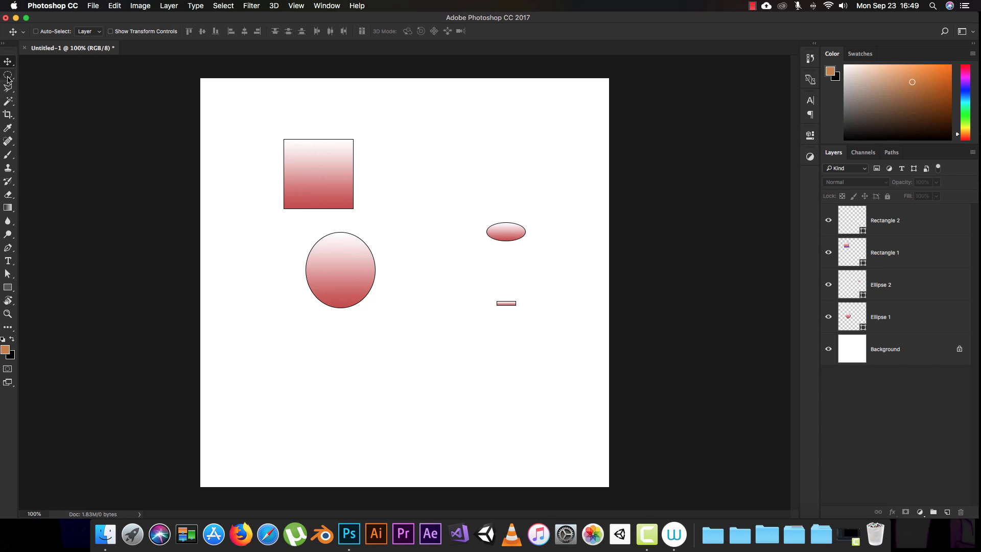
- Activate the Rectangular Marquee Tool after trying the Single Row Marquee Tool
left_click_drag(6, 77, 28, 78)
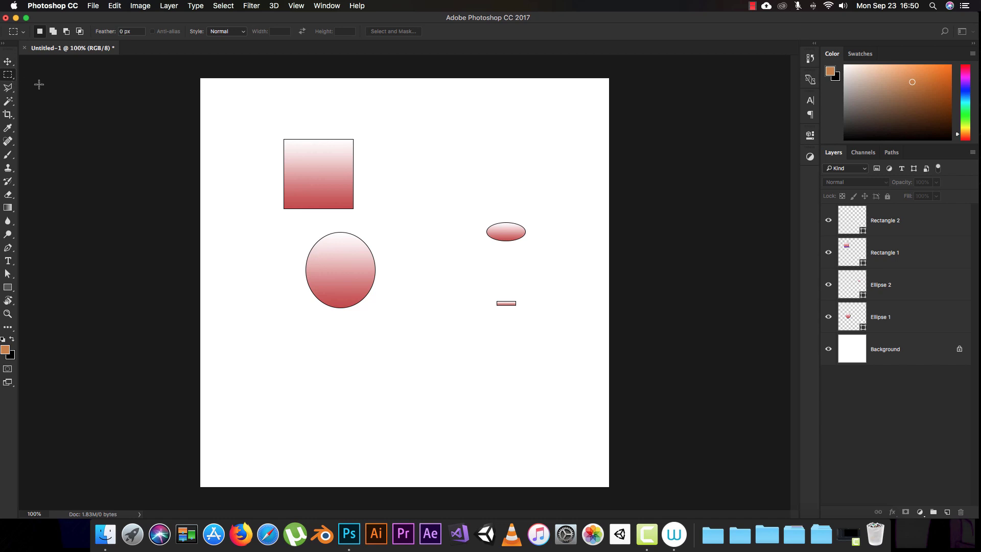
right_click(8, 78)
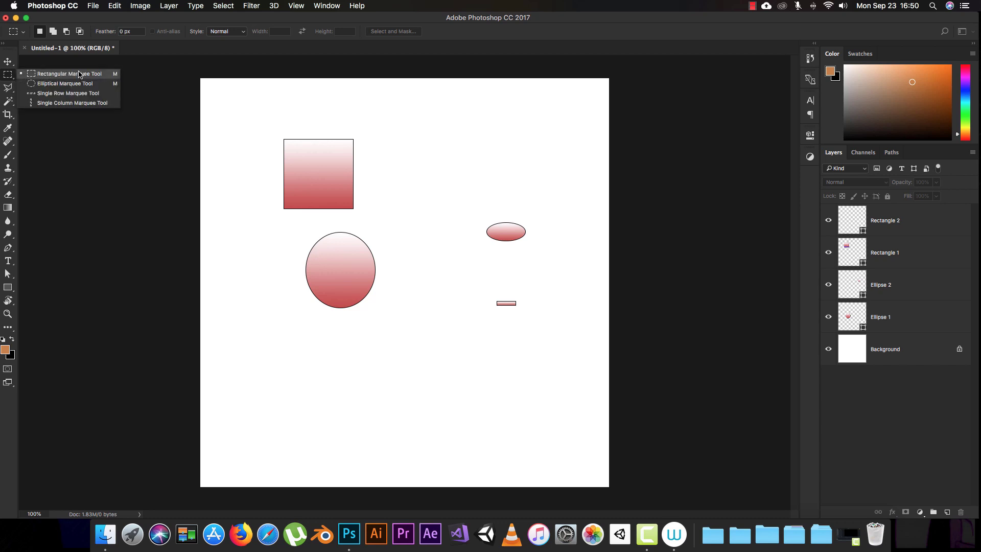
left_click(68, 93)
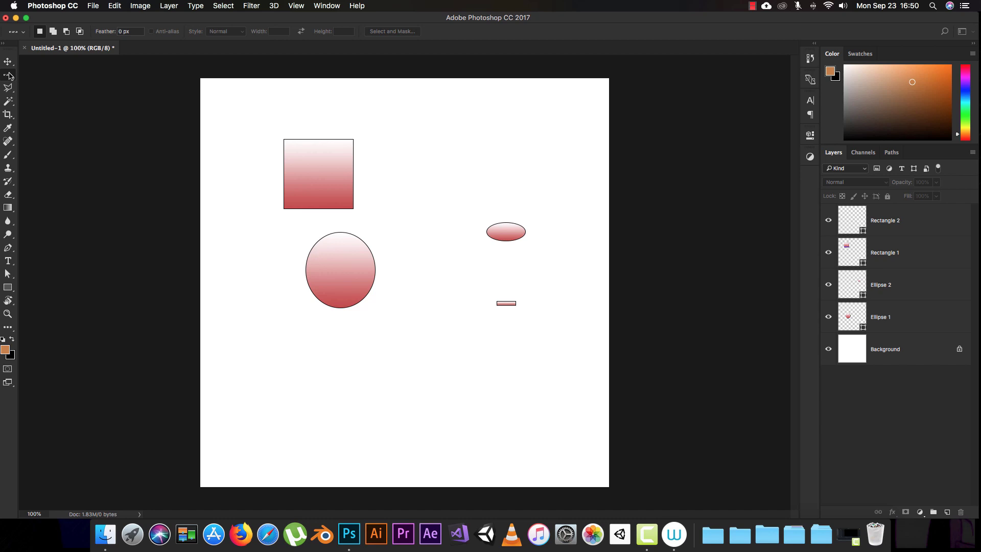
right_click(10, 76)
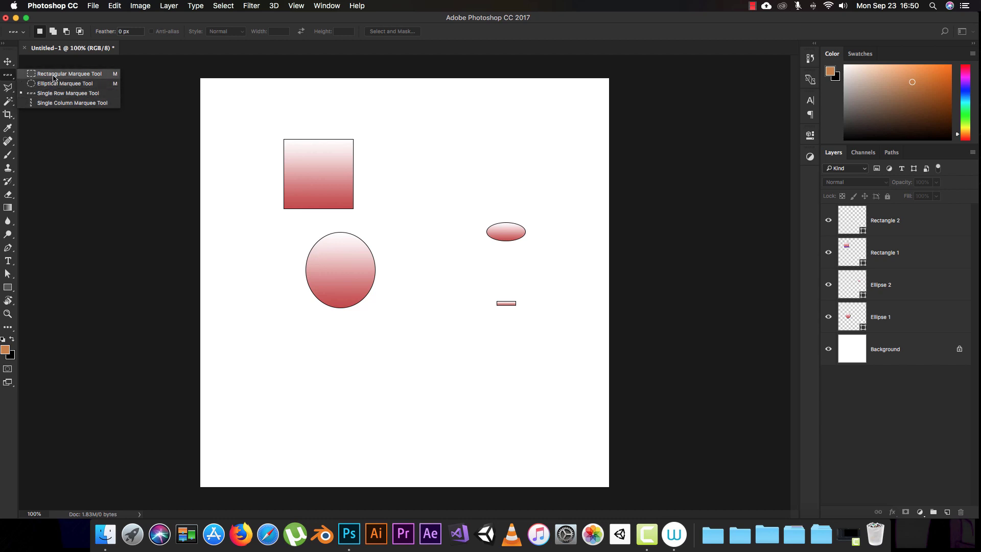
left_click(57, 77)
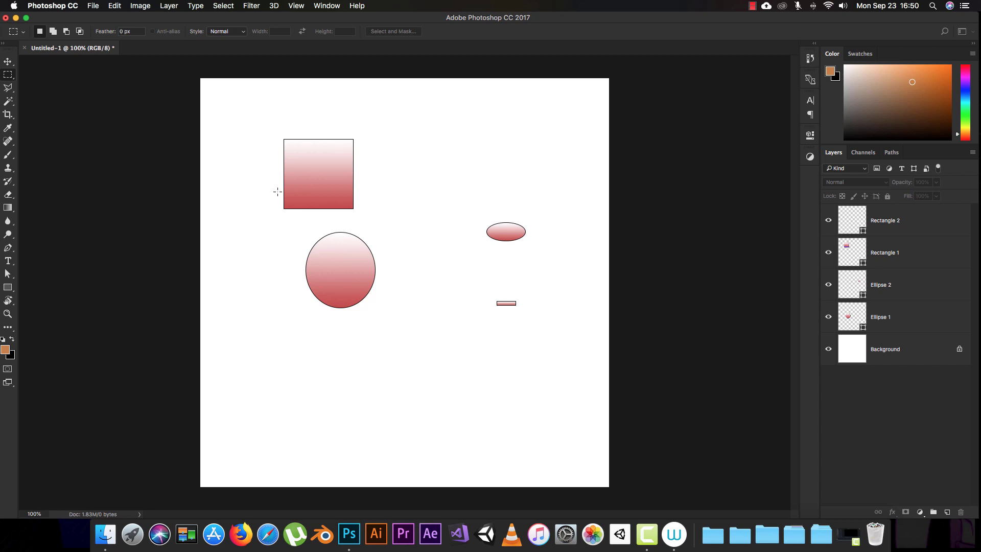
key("m")
key("v")
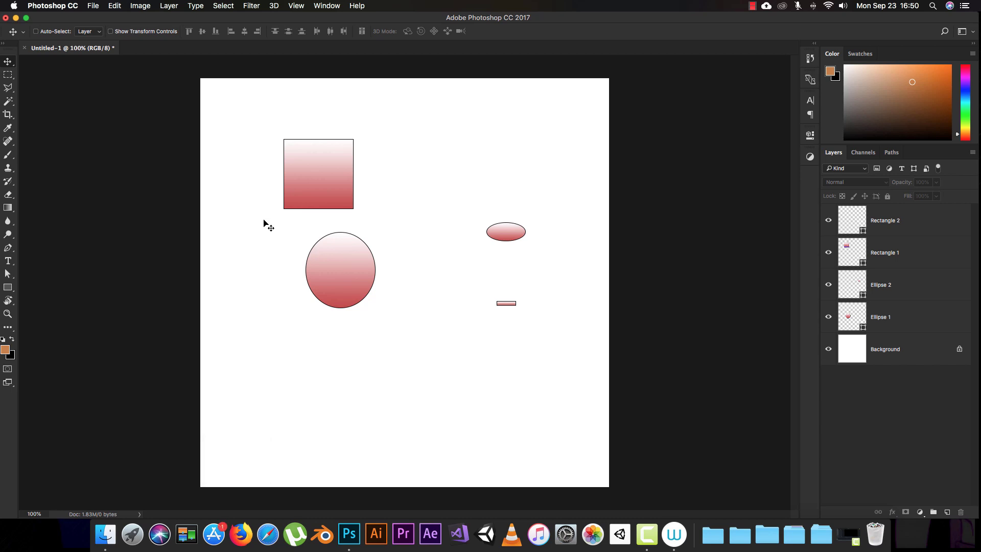
key("m")
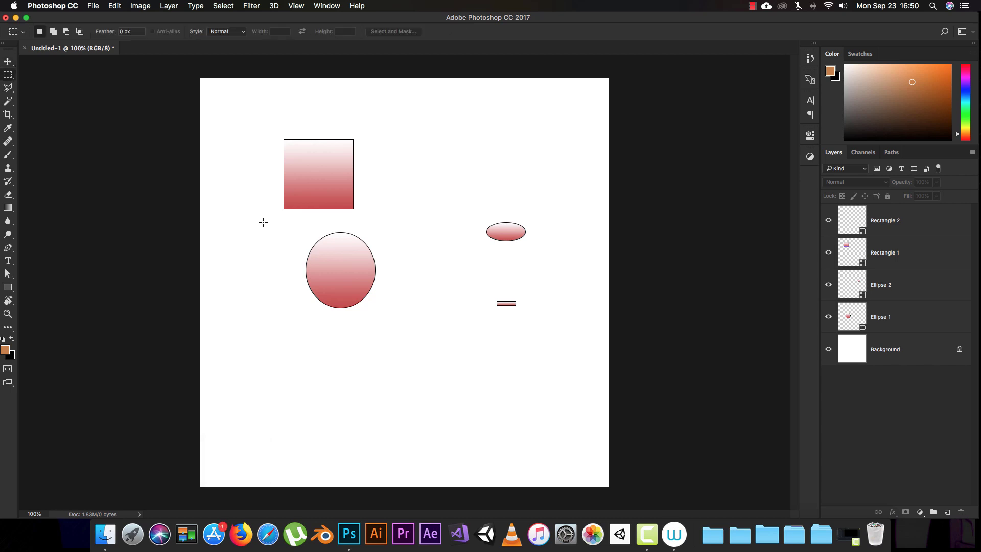
key("m")
- On a new layer, brush light orange inside a rectangular selection around the gradient square and the large circle's upper part, and deselect
left_click_drag(242, 113, 449, 278)
left_click(947, 511)
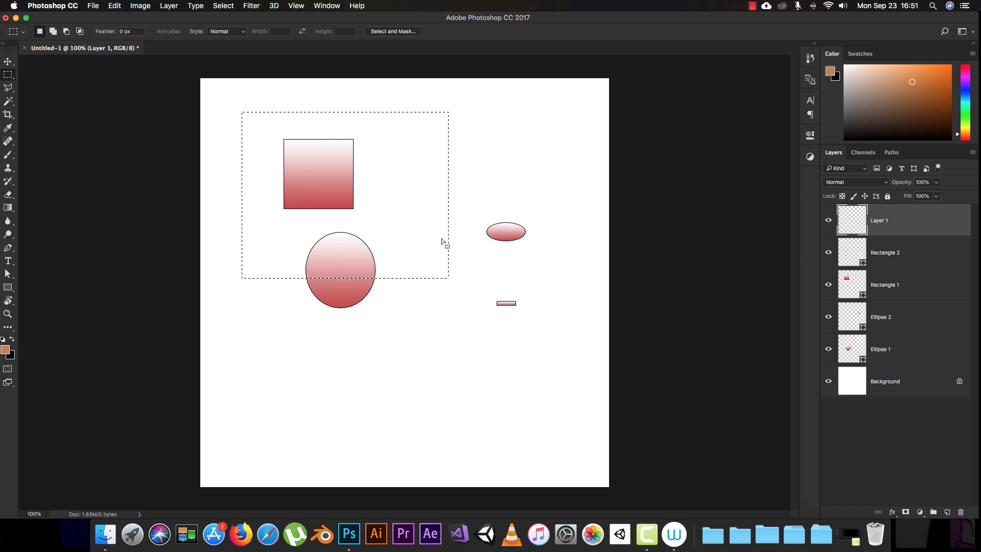
key("b")
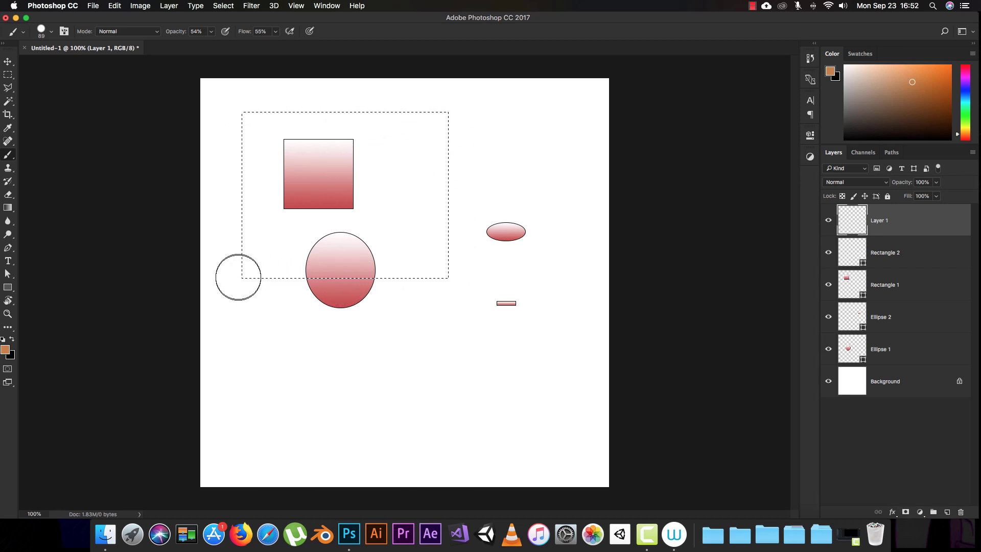
mouse_move(246, 271)
left_mouse_down()
mouse_move(299, 192)
mouse_move(356, 142)
mouse_move(415, 124)
mouse_move(456, 134)
mouse_move(319, 185)
mouse_move(274, 232)
mouse_move(255, 282)
mouse_move(385, 174)
mouse_move(464, 162)
mouse_move(321, 235)
mouse_move(291, 271)
mouse_move(409, 192)
mouse_move(337, 262)
mouse_move(415, 224)
mouse_move(429, 276)
mouse_move(322, 265)
left_mouse_up()
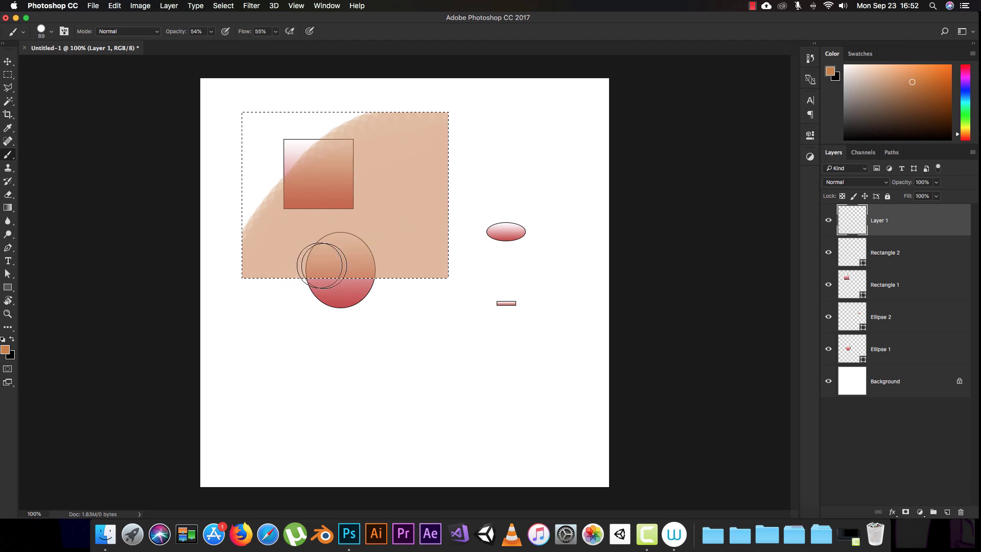
mouse_move(266, 206)
left_mouse_down()
mouse_move(260, 173)
mouse_move(290, 157)
left_mouse_up()
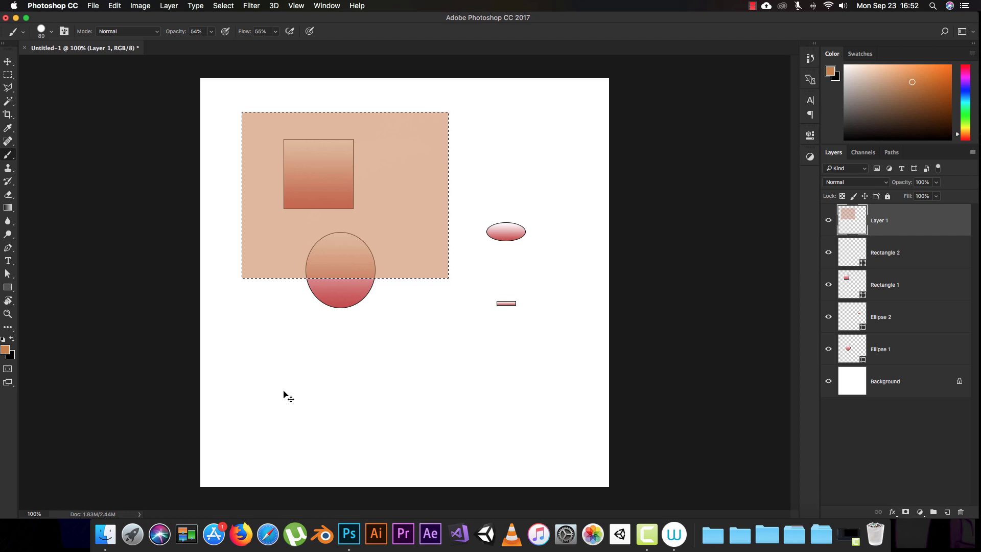
key("super+d")
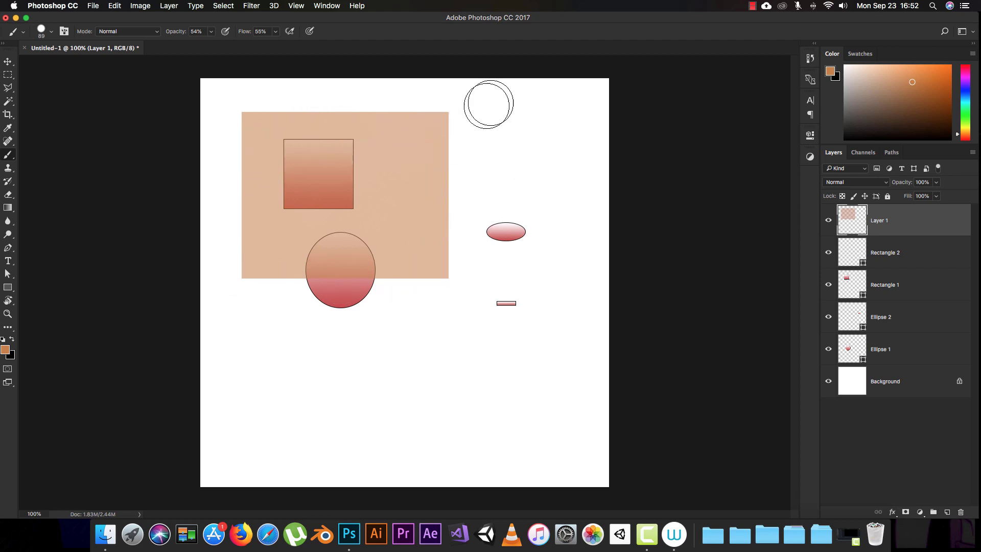
mouse_move(536, 125)
left_mouse_down()
mouse_move(512, 140)
mouse_move(536, 165)
mouse_move(550, 218)
mouse_move(566, 156)
left_mouse_up()
key("cmd+z")
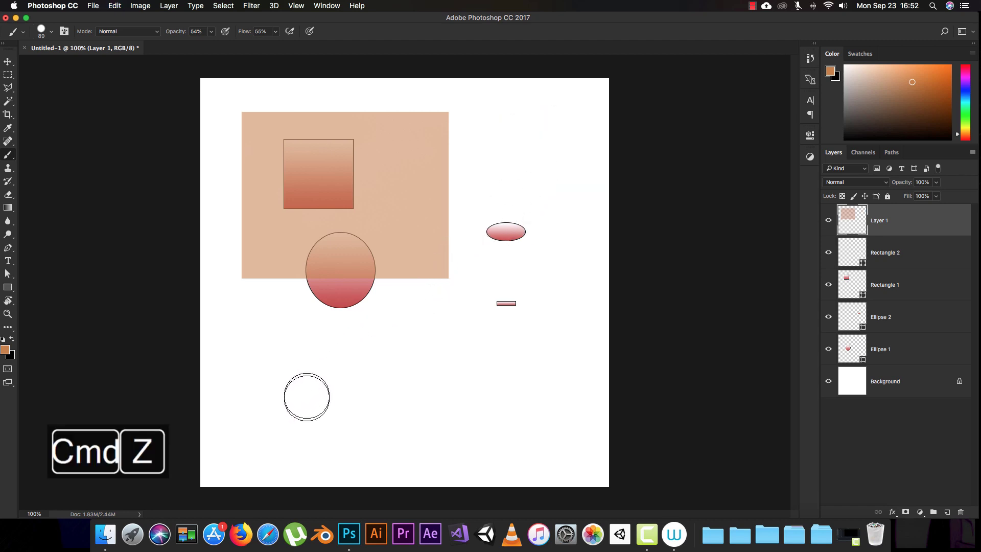
mouse_move(276, 416)
left_mouse_down()
mouse_move(312, 398)
mouse_move(422, 410)
mouse_move(504, 380)
mouse_move(505, 358)
mouse_move(273, 394)
mouse_move(289, 407)
left_mouse_up()
key("super+z")
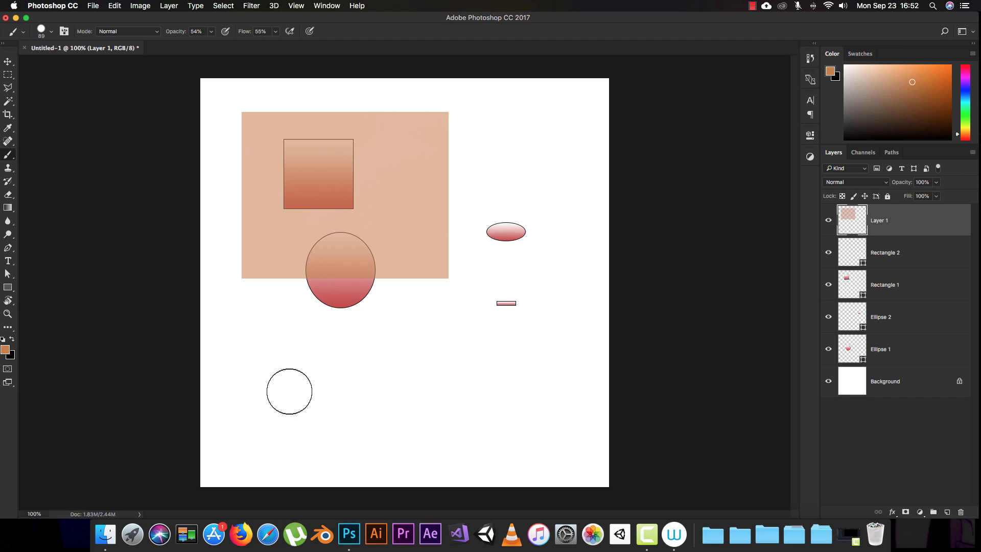
- Brush orange inside a rectangular selection below the large circle, darkening its centre and corners, and clear the selection
key("m")
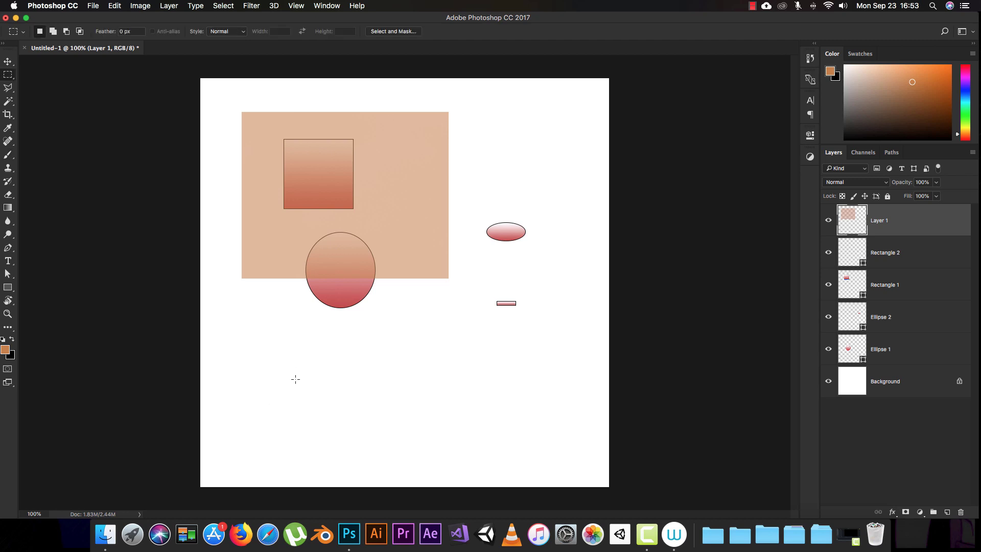
left_click_drag(304, 354, 423, 449)
key("b")
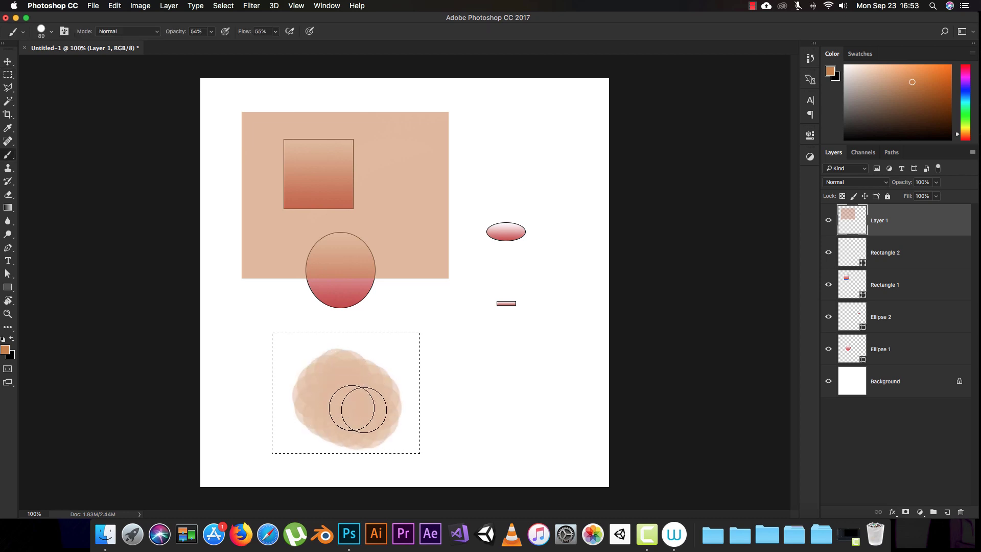
mouse_move(358, 408)
left_mouse_down()
mouse_move(354, 373)
mouse_move(342, 416)
mouse_move(373, 379)
mouse_move(333, 411)
mouse_move(374, 382)
mouse_move(322, 403)
mouse_move(363, 398)
mouse_move(326, 398)
mouse_move(366, 390)
mouse_move(312, 412)
left_mouse_up()
mouse_move(412, 351)
left_mouse_down()
mouse_move(307, 338)
mouse_move(290, 374)
mouse_move(298, 434)
mouse_move(362, 441)
mouse_move(409, 413)
mouse_move(413, 365)
mouse_move(283, 445)
left_mouse_up()
left_click(419, 446)
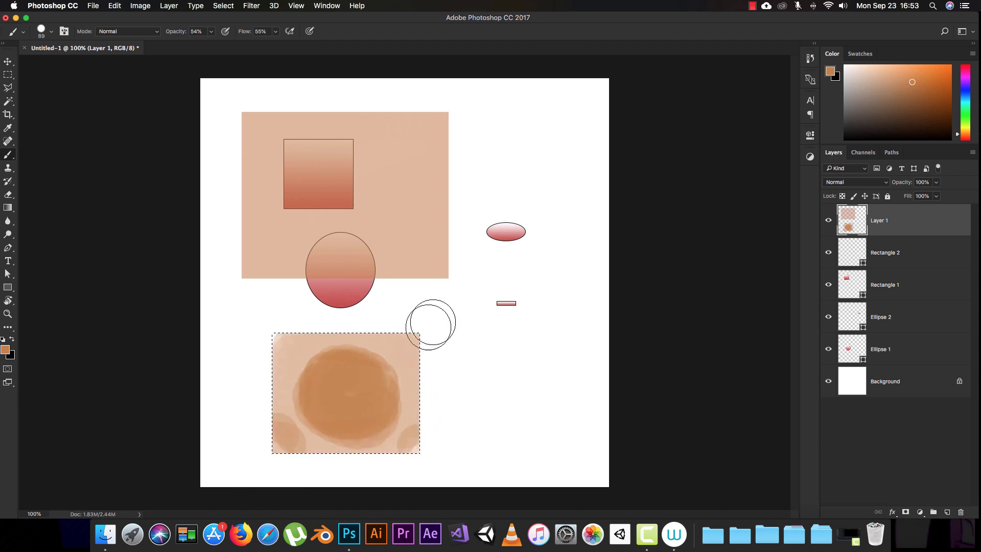
left_click(406, 345)
left_click(276, 339)
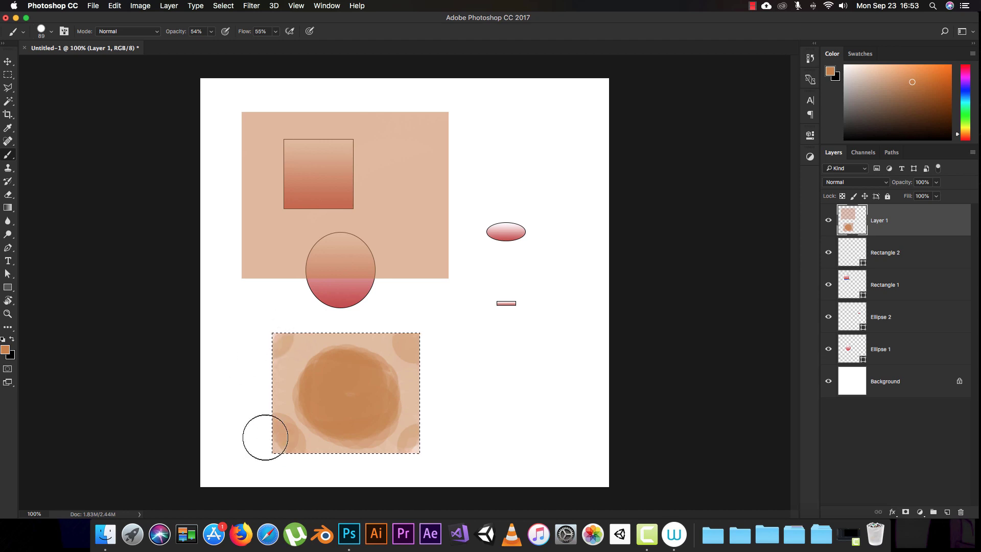
key("super+d")
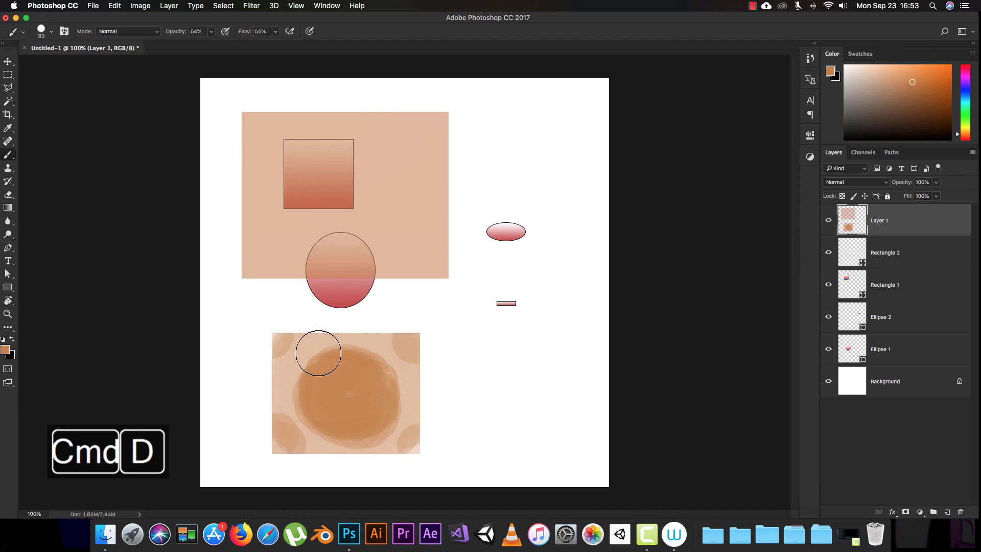
- Select a small circular area near the canvas's upper-right corner with the Elliptical Marquee Tool and brush it light orange
key("m")
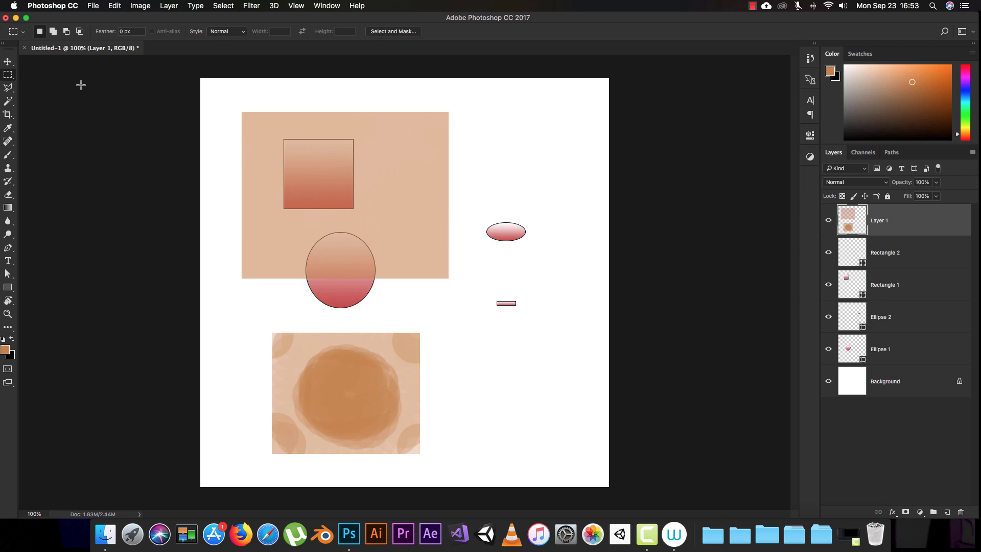
left_click(9, 76)
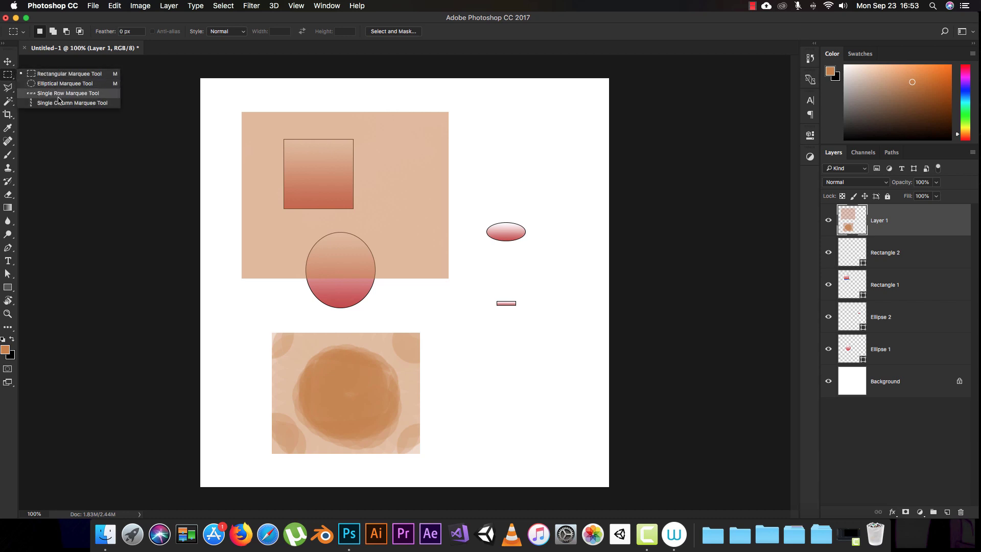
left_click(69, 85)
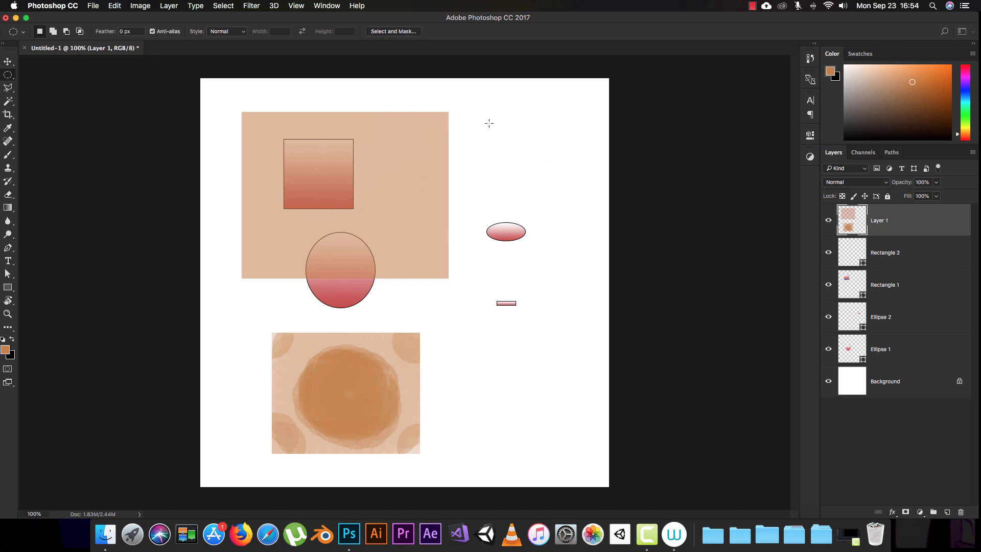
left_click_drag(489, 123, 556, 138)
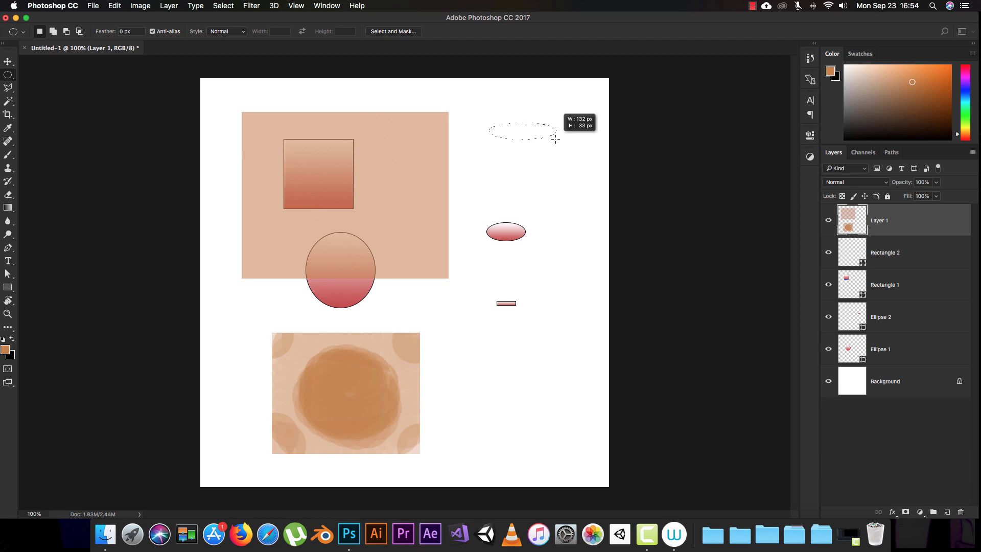
left_click_drag(556, 139, 570, 177)
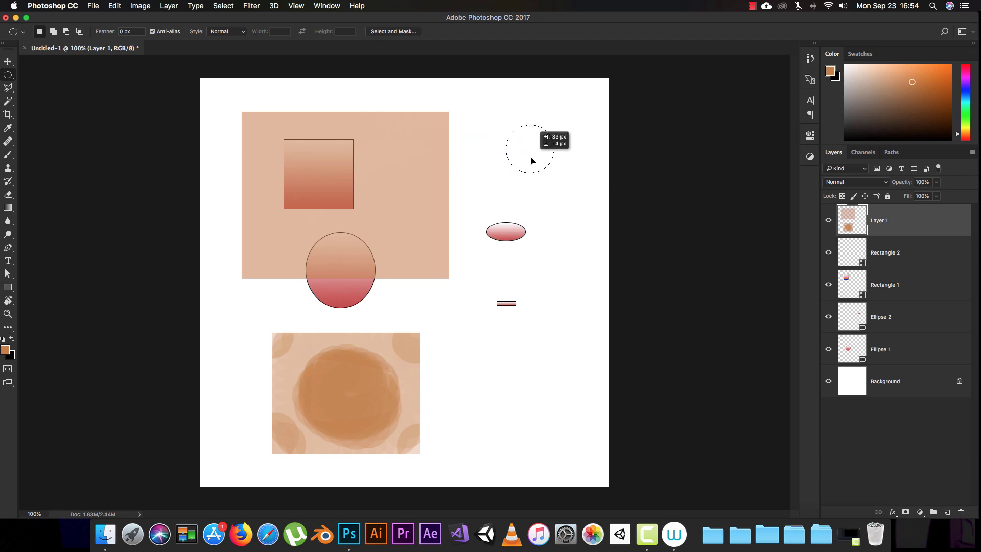
left_click_drag(531, 160, 529, 162)
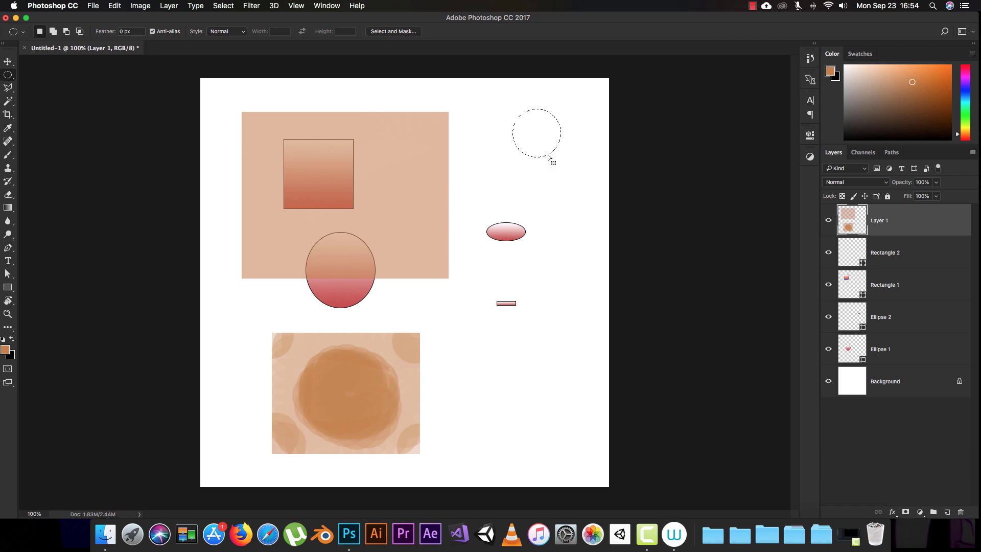
key("b")
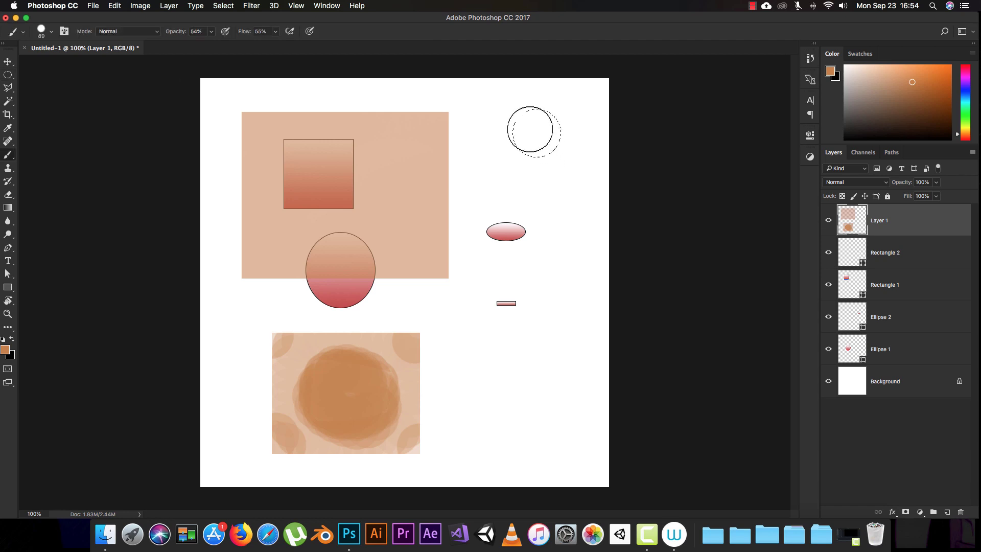
mouse_move(532, 127)
left_mouse_down()
mouse_move(547, 136)
mouse_move(528, 145)
left_mouse_up()
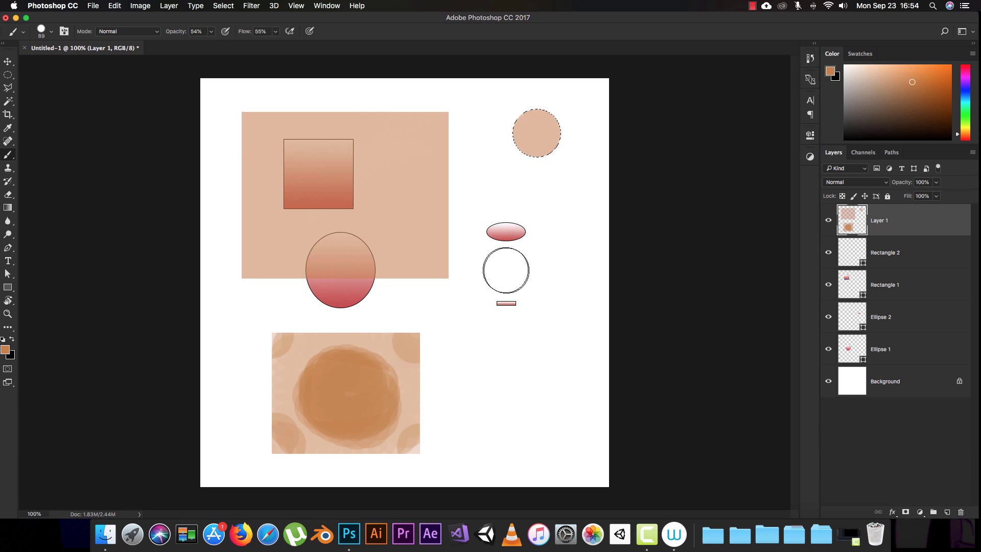
key("super+d")
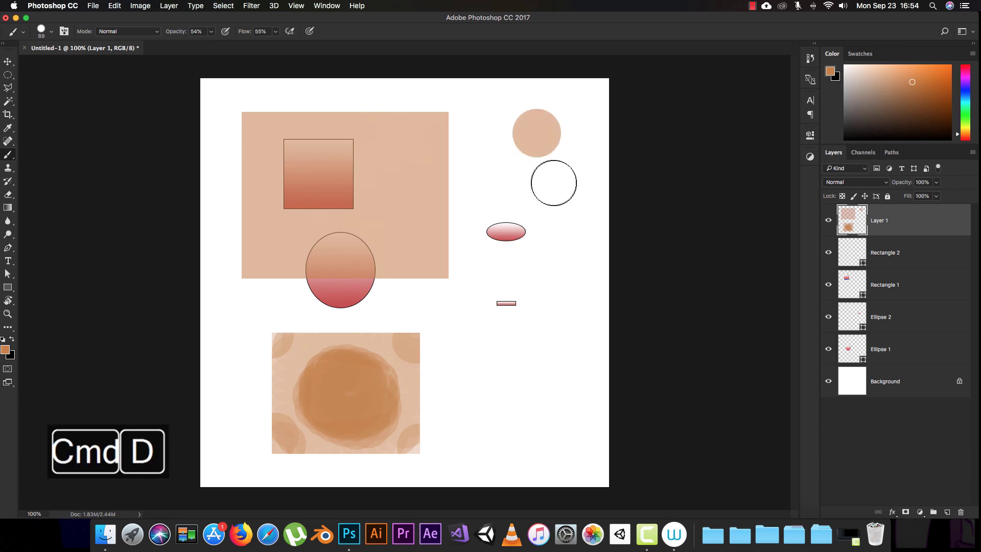
- Paint a small orange rectangular neck at the lower edge of the small circle using a rectangular selection, and deselect
left_click(17, 75)
right_click(18, 76)
left_click(32, 73)
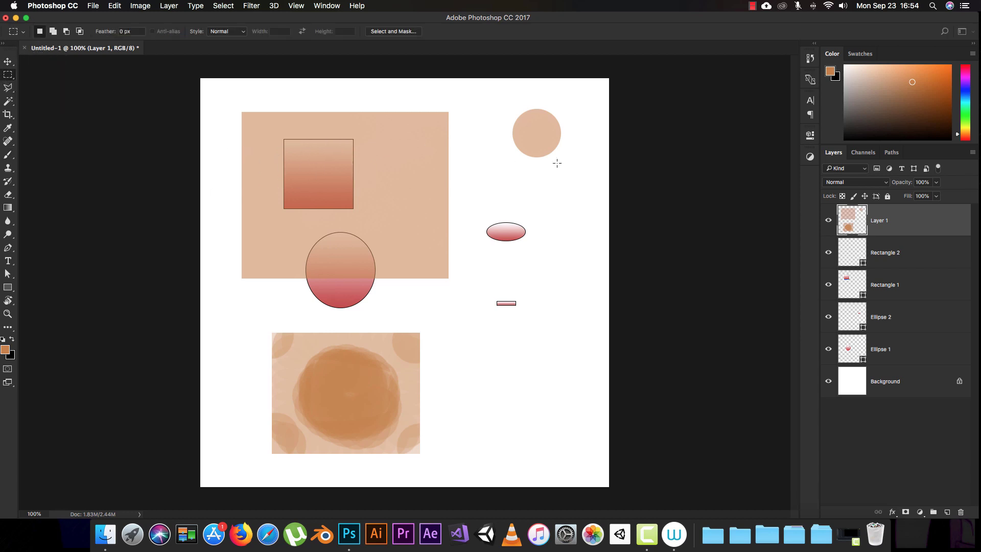
left_click_drag(533, 155, 543, 165)
key("b")
left_click(537, 162)
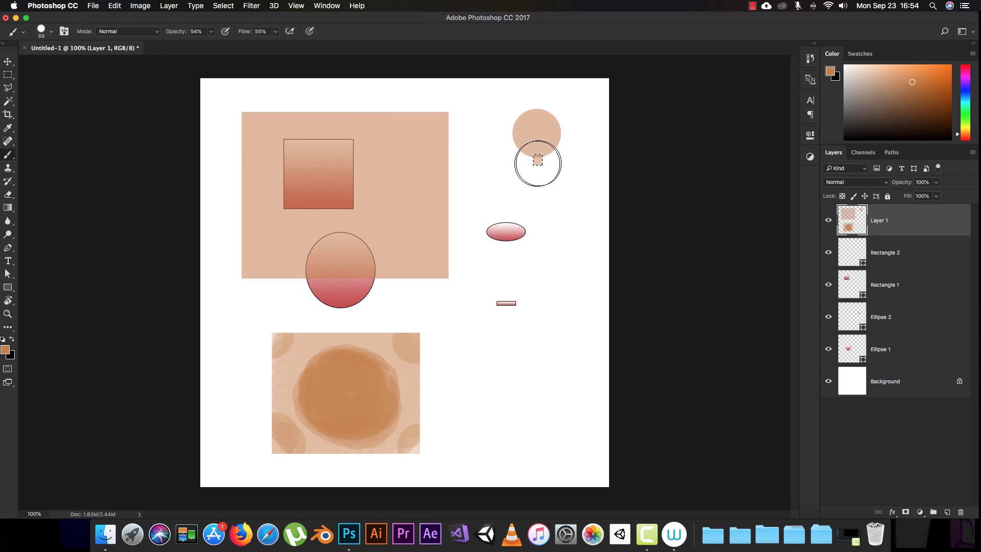
left_click(538, 160)
key("super+d")
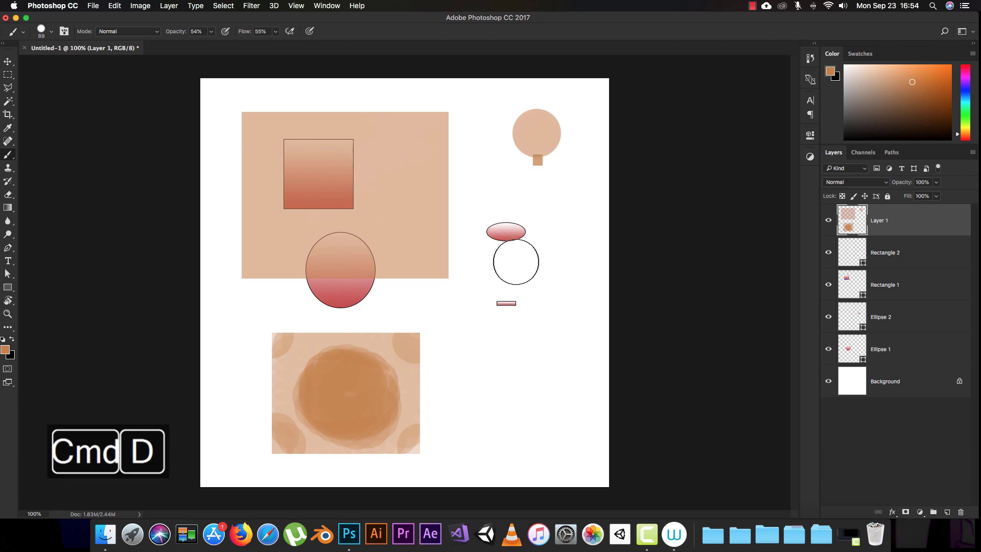
- Paint a larger light orange rectangular body directly below the neck within a rectangular selection, and deselect
key("m")
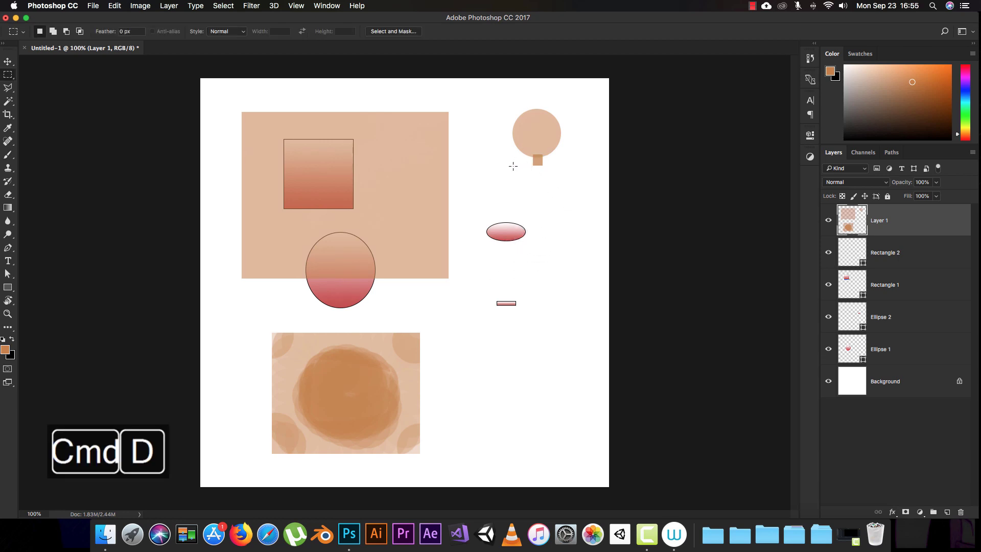
mouse_move(512, 168)
left_mouse_down()
mouse_move(566, 189)
mouse_move(568, 237)
mouse_move(554, 185)
mouse_move(524, 201)
left_mouse_up()
key("b")
key("super+d")
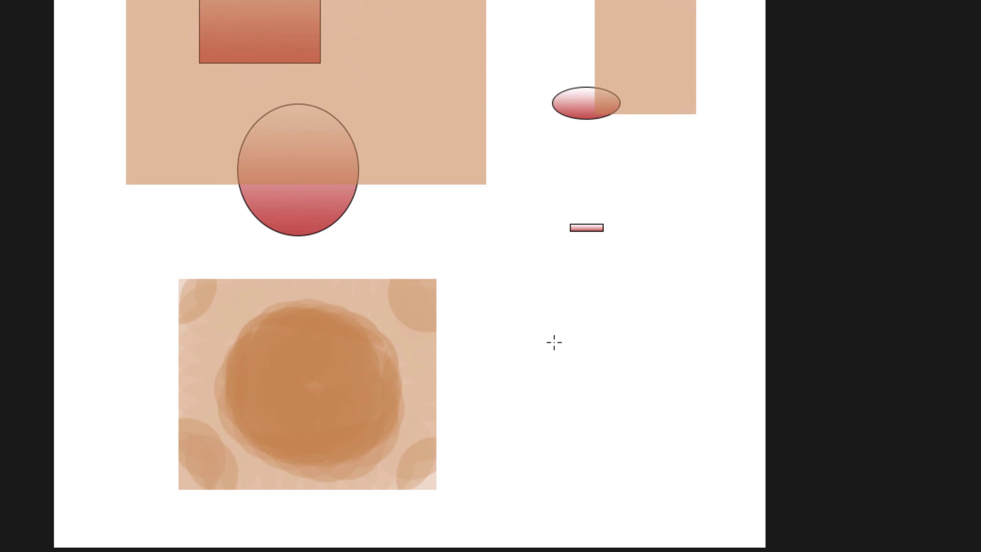
- Select a rectangle in the empty area below the tiny gradient rectangle and add an overlapping ellipse at its upper end
left_click_drag(545, 330, 648, 473)
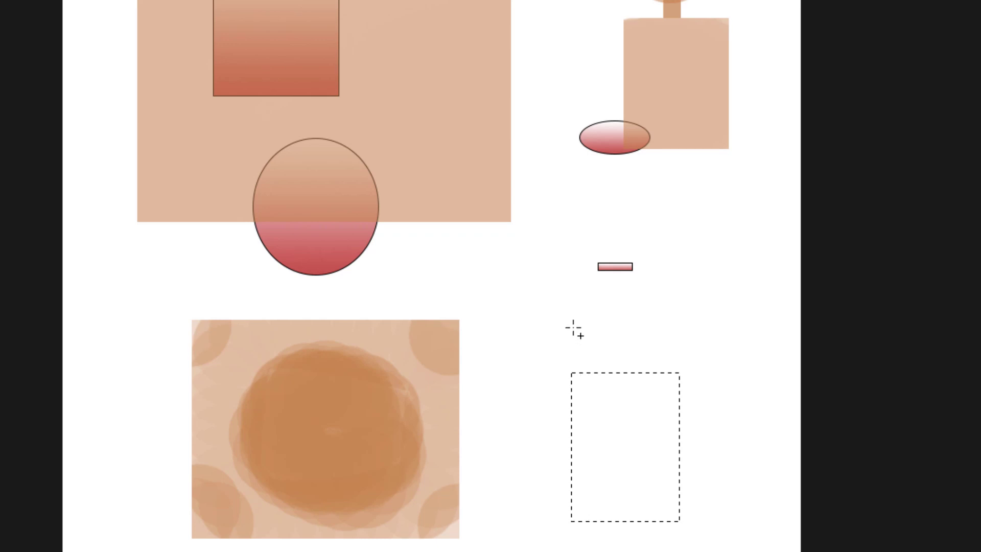
left_click_drag(555, 296, 696, 392)
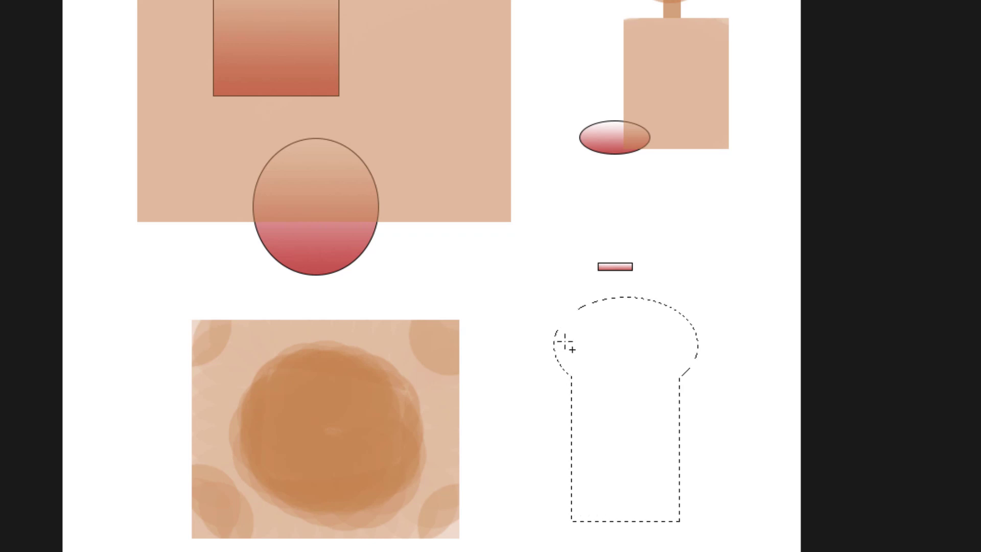
- Add small ellipses to both lower ends of the mushroom-shaped selection's rounded cap
left_click_drag(584, 335, 550, 378)
left_click_drag(685, 354, 695, 386)
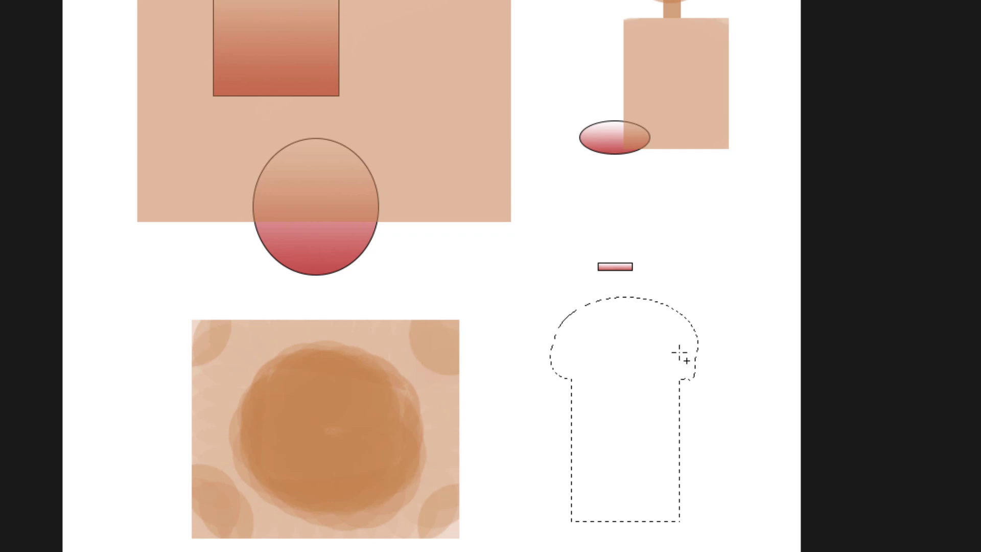
left_click_drag(682, 351, 701, 378)
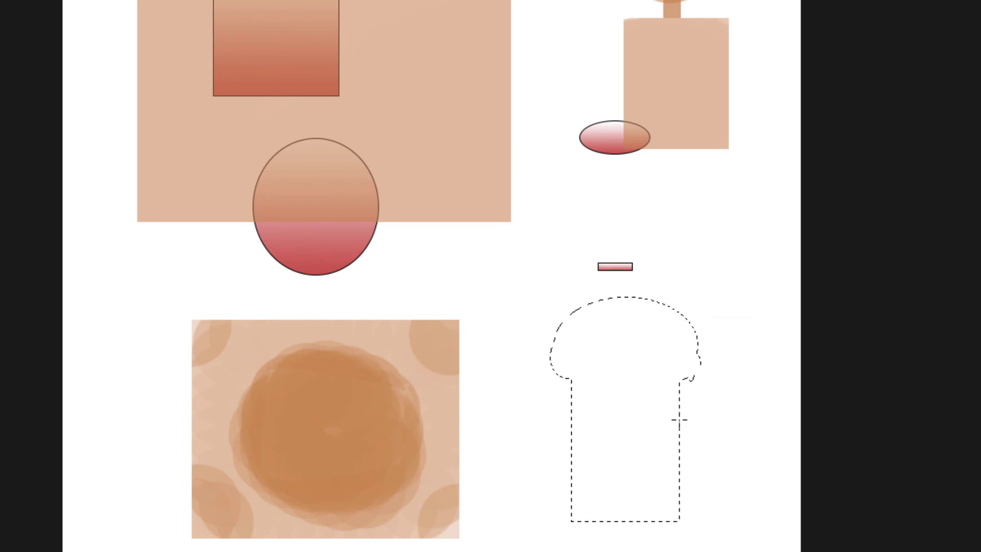
left_click_drag(547, 352, 553, 358)
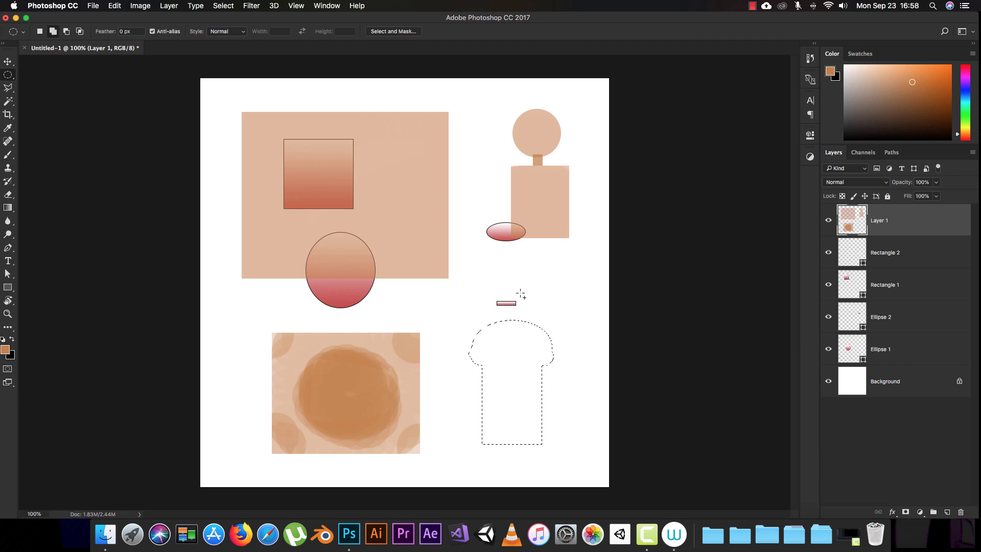
- Add several larger overlapping ellipses along the upper edge of the mushroom-shaped selection, extending it above the tiny gradient rectangle
left_click_drag(550, 297, 495, 352)
left_click_drag(464, 275, 496, 356)
left_click_drag(515, 272, 502, 323)
left_click_drag(478, 287, 513, 327)
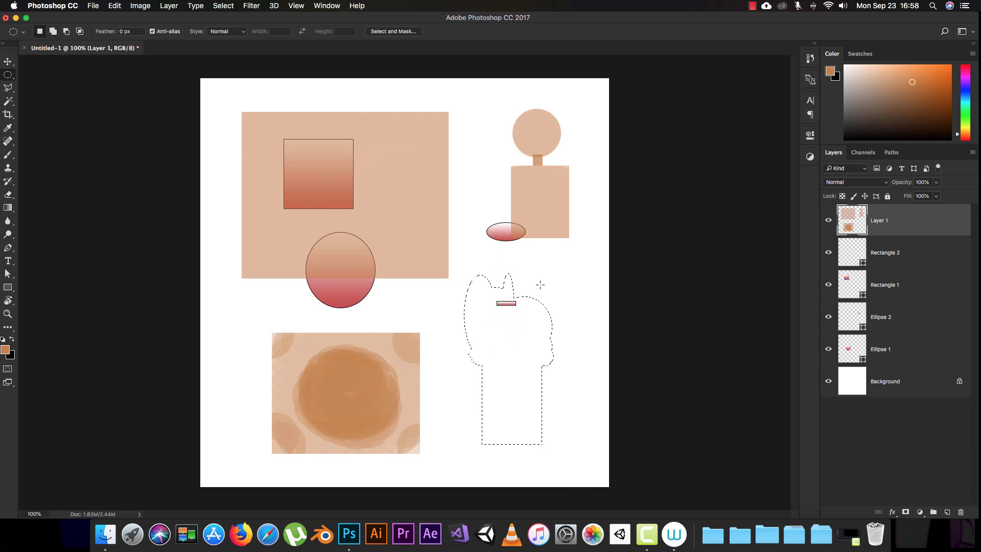
left_click_drag(551, 277, 516, 316)
left_click_drag(524, 274, 502, 309)
- Subtract elliptical bites from around the combined selection's edges and brush the remaining area dark gray
key("alt")
left_click_drag(460, 338, 486, 371)
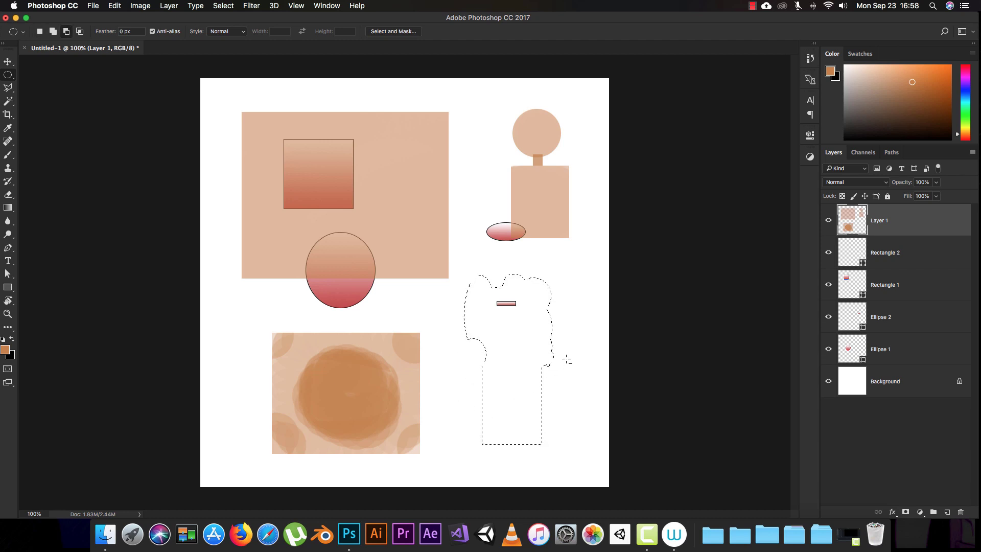
left_click_drag(575, 350, 540, 374)
left_click_drag(460, 260, 532, 329)
left_click_drag(571, 279, 533, 332)
left_click_drag(459, 328, 468, 347)
key("b")
left_click_drag(511, 419, 495, 351)
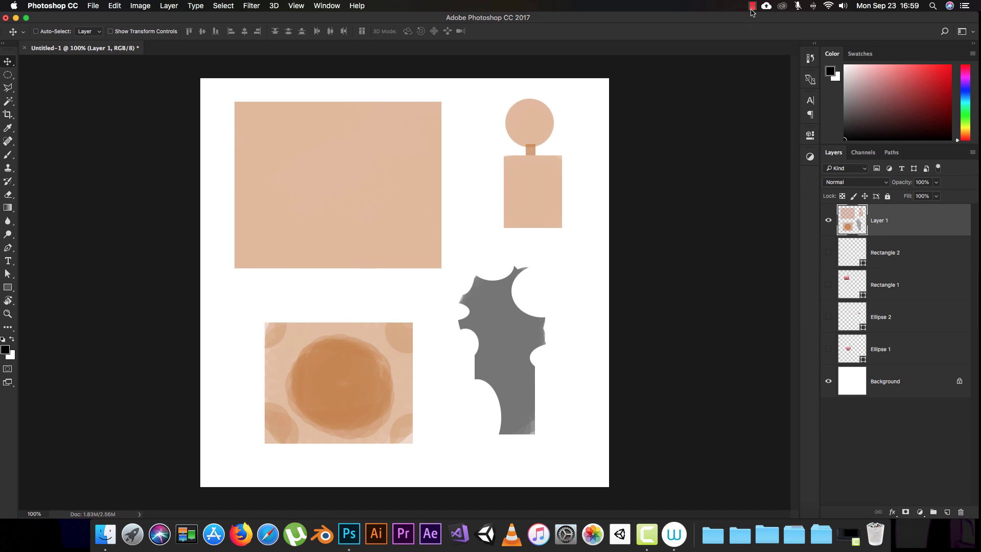
- Look through the marquee and lasso tool groups and activate the freehand Lasso Tool
left_click(8, 92)
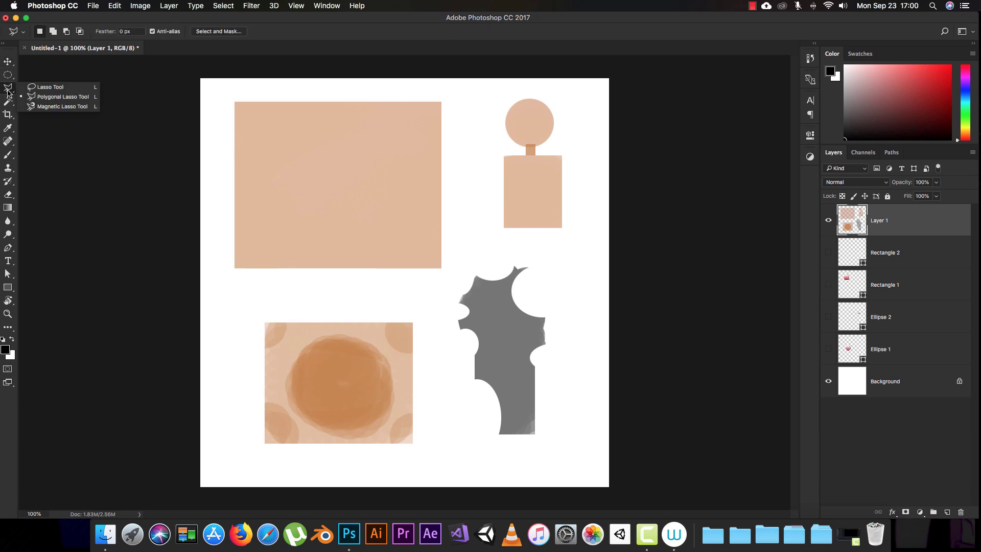
left_click(51, 87)
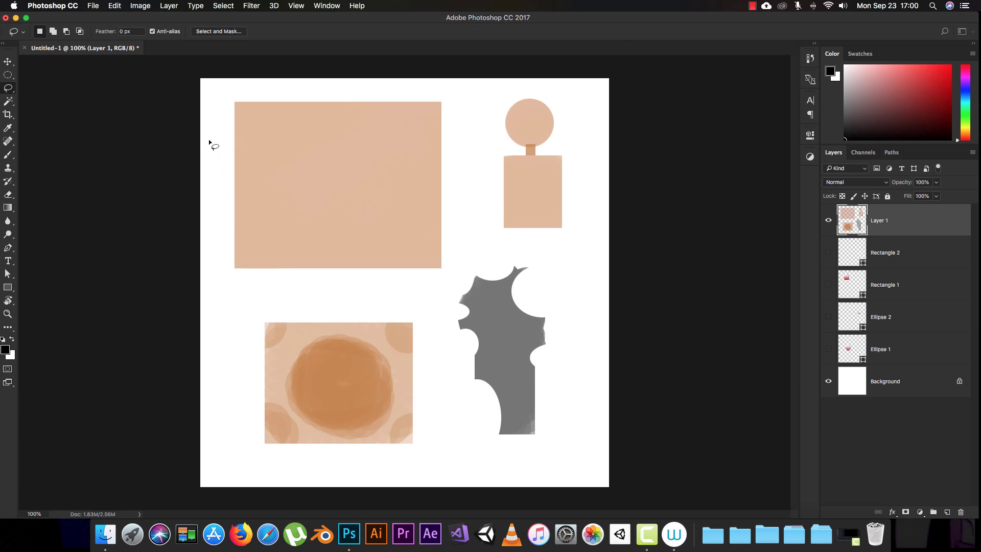
key("l")
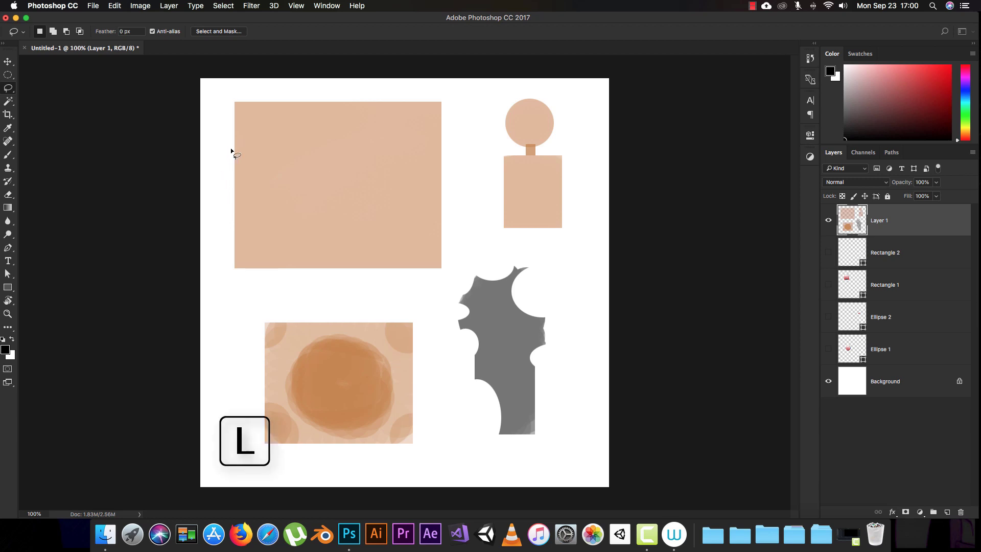
left_click(8, 77)
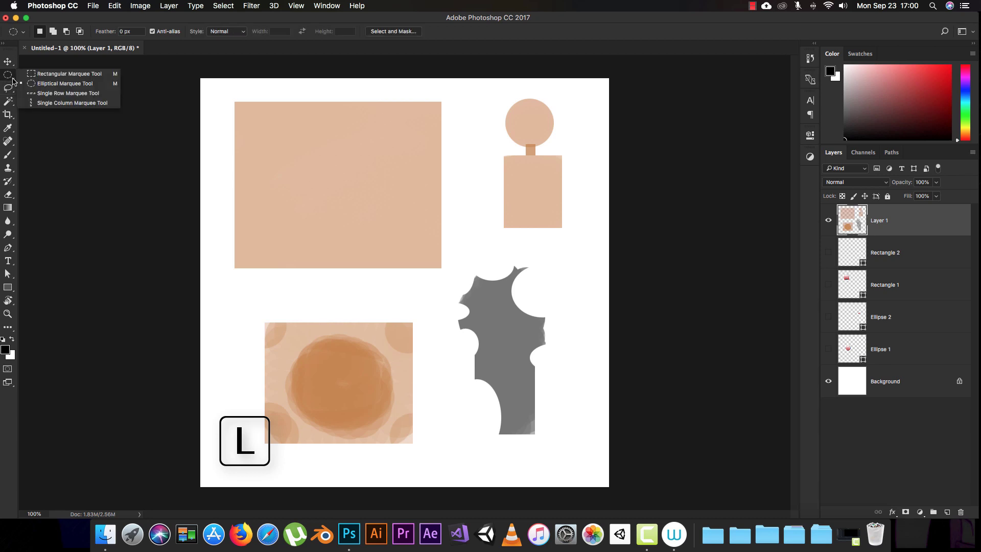
key("super+d")
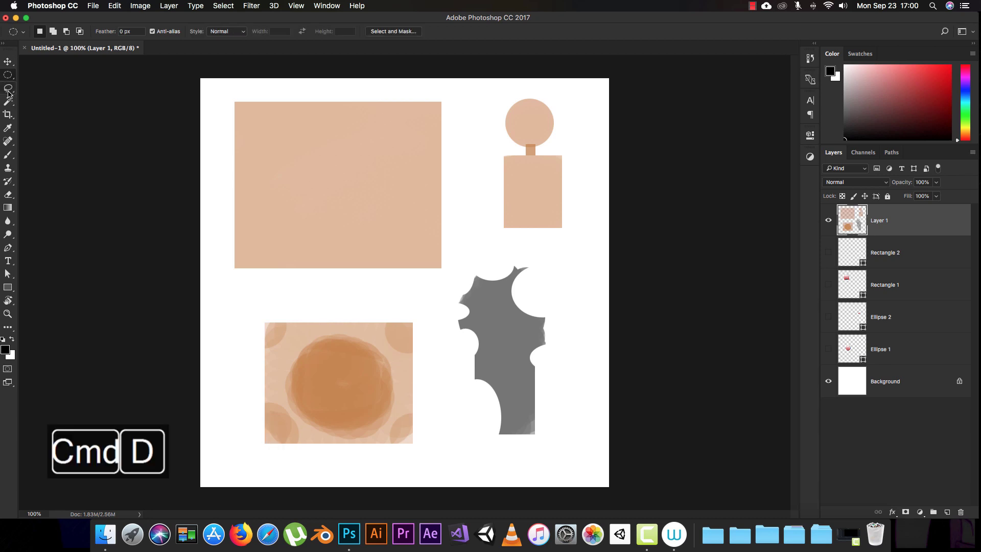
left_click(8, 90)
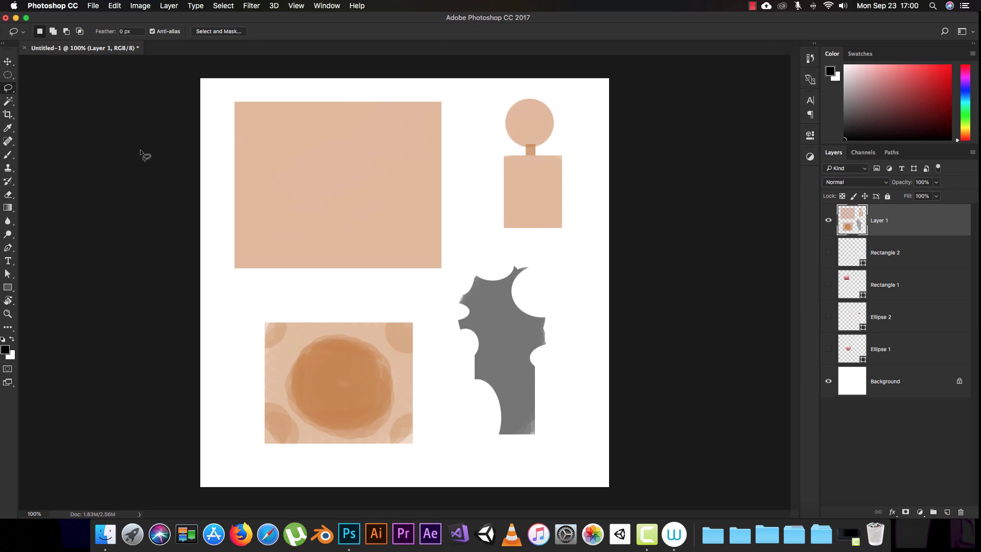
left_click(8, 75)
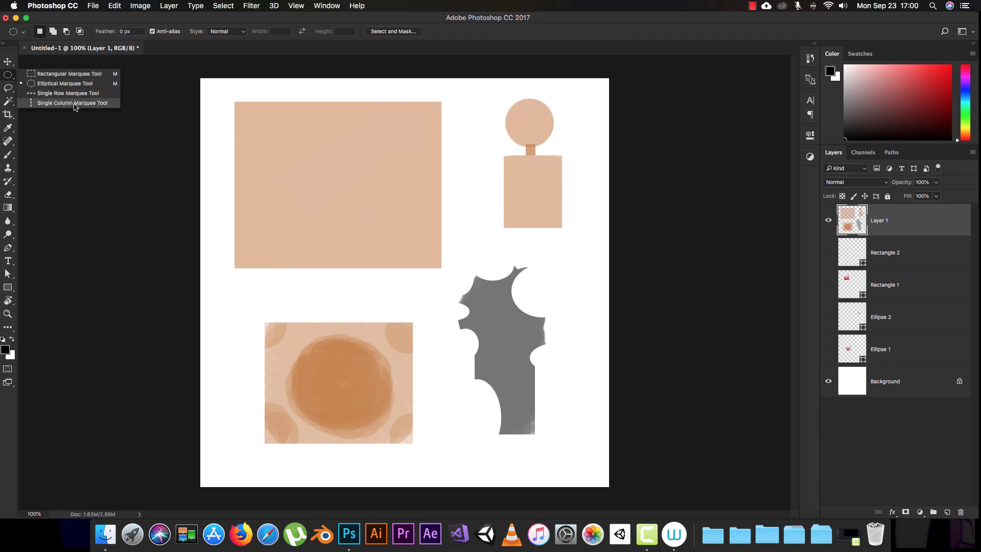
left_click(8, 88)
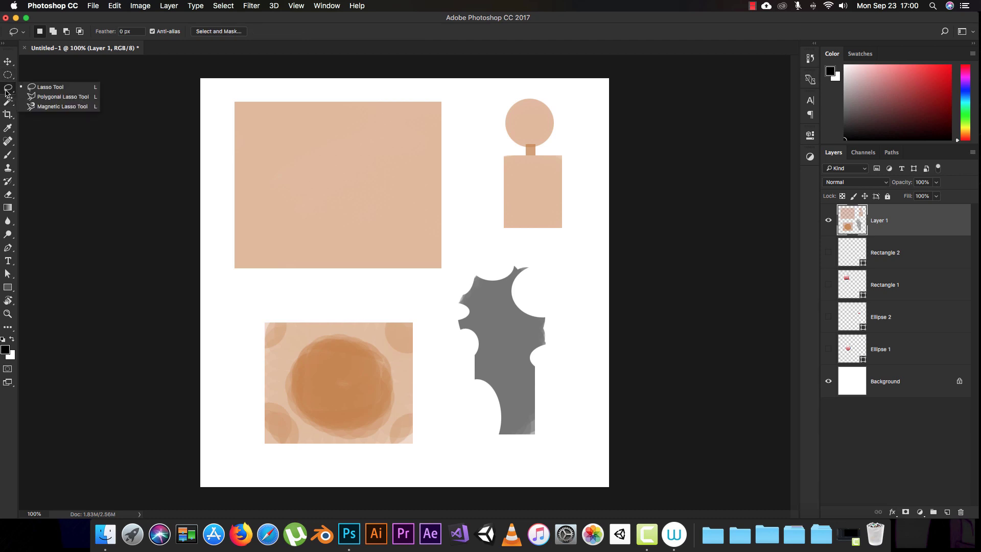
left_click(61, 90)
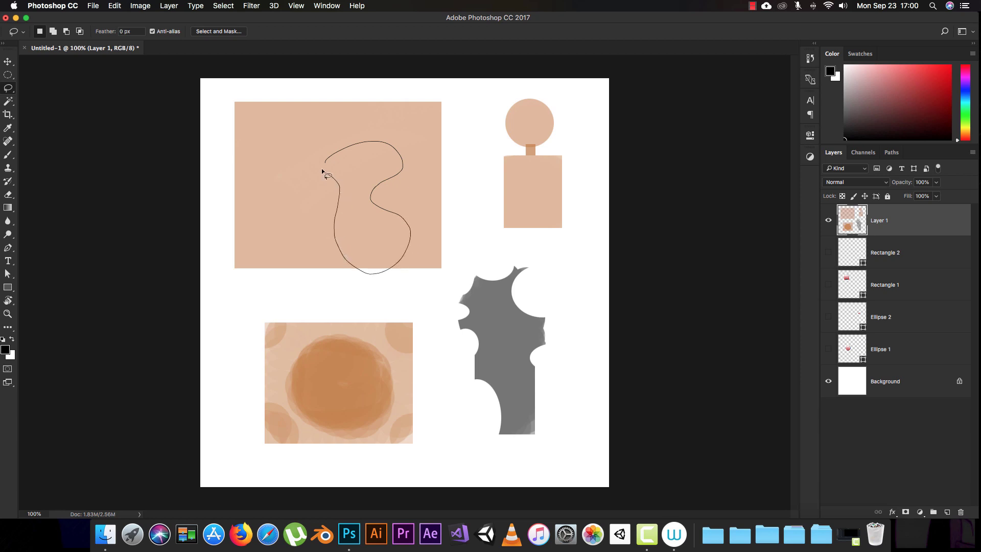
- Draw several freehand lasso loops over the large light orange rectangle, each replacing the previous selection
left_click_drag(322, 170, 324, 162)
mouse_move(272, 126)
left_mouse_down()
mouse_move(278, 119)
mouse_move(288, 203)
left_mouse_up()
mouse_move(291, 277)
left_mouse_down()
mouse_move(259, 222)
mouse_move(272, 126)
left_mouse_up()
mouse_move(368, 128)
left_mouse_down()
mouse_move(346, 134)
mouse_move(340, 183)
left_mouse_up()
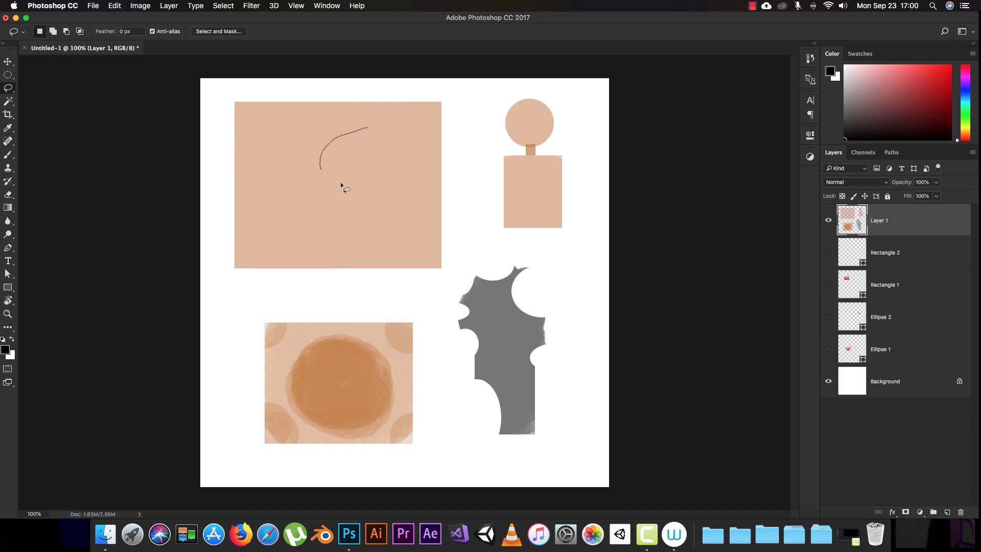
left_click_drag(384, 132, 378, 129)
left_click(292, 198)
left_click_drag(331, 220, 301, 198)
left_click_drag(308, 123, 288, 133)
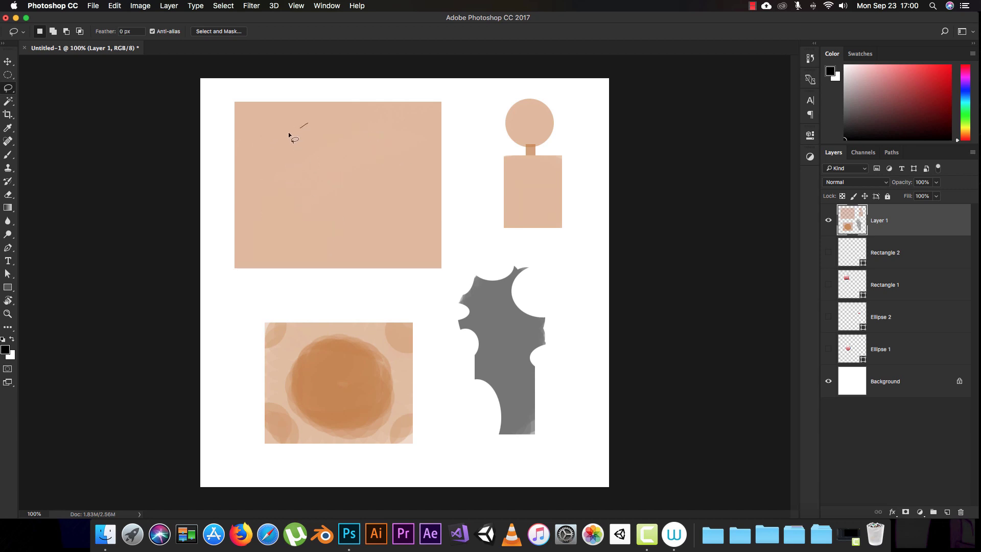
left_click(305, 225)
left_click_drag(396, 216, 342, 159)
- Lasso a rounded blob in the large rectangle, add loops at its upper and lower ends, and subtract curved bites from its edges
mouse_move(346, 120)
left_mouse_down()
mouse_move(297, 140)
mouse_move(336, 188)
mouse_move(375, 138)
mouse_move(339, 122)
left_mouse_up()
mouse_move(394, 108)
left_mouse_down()
mouse_move(361, 129)
mouse_move(411, 138)
mouse_move(378, 147)
left_mouse_up()
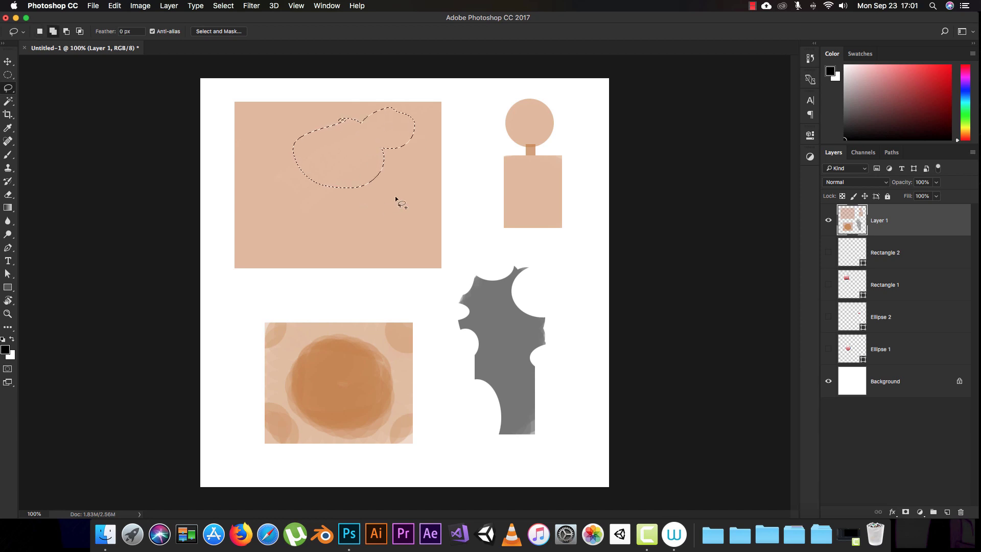
mouse_move(395, 195)
left_mouse_down()
mouse_move(341, 190)
mouse_move(398, 209)
mouse_move(387, 192)
left_mouse_up()
mouse_move(305, 109)
left_mouse_down()
mouse_move(331, 143)
mouse_move(300, 127)
left_mouse_up()
left_click_drag(311, 224, 321, 207)
left_click_drag(414, 118, 417, 160)
left_click_drag(360, 111, 347, 94)
- Brush black inside the irregular lasso selection on the large rectangle, deselect, and switch to the Move Tool
key("b")
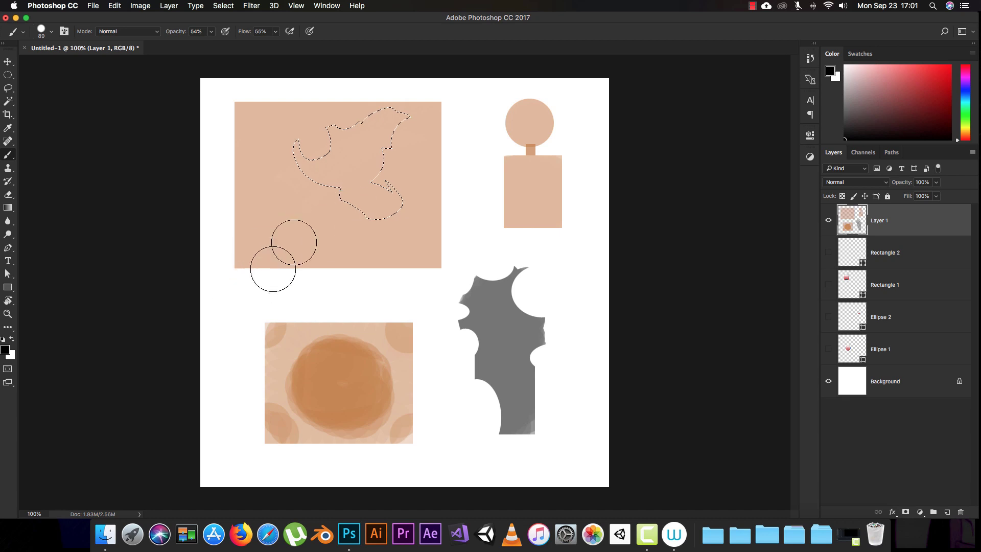
mouse_move(311, 169)
left_mouse_down()
mouse_move(363, 143)
mouse_move(332, 156)
mouse_move(310, 149)
mouse_move(395, 115)
mouse_move(371, 196)
mouse_move(356, 205)
mouse_move(355, 177)
mouse_move(396, 208)
mouse_move(390, 179)
left_mouse_up()
key("super+d")
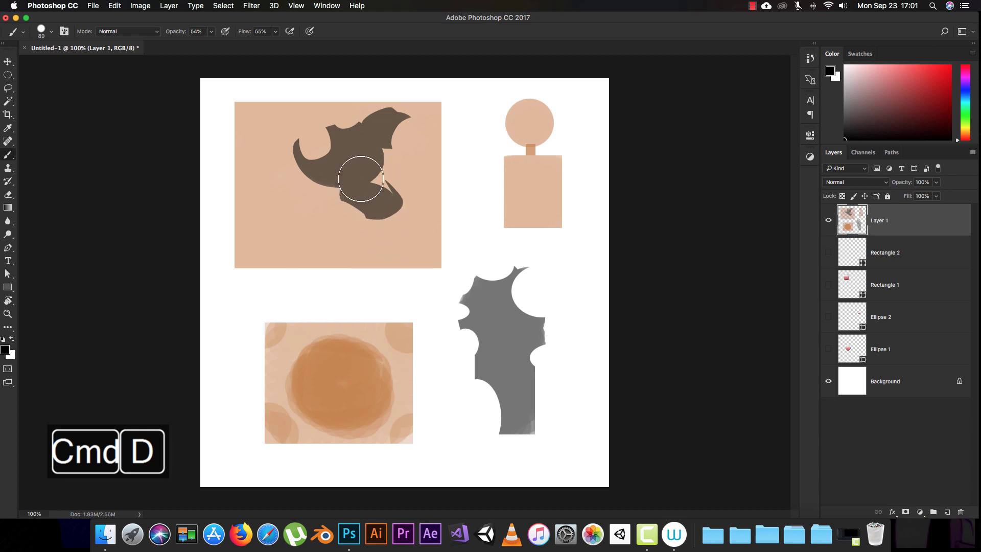
key("v")
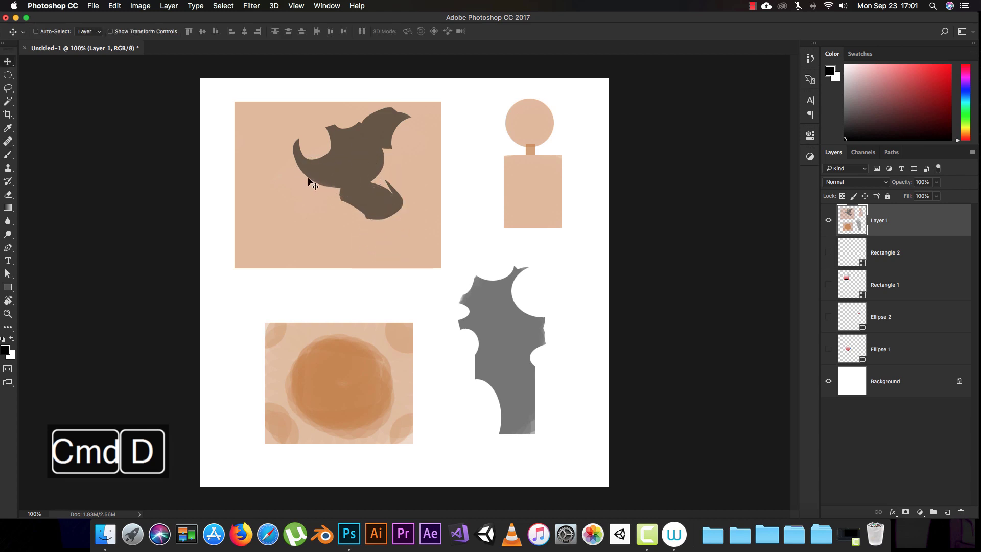
left_click(6, 90)
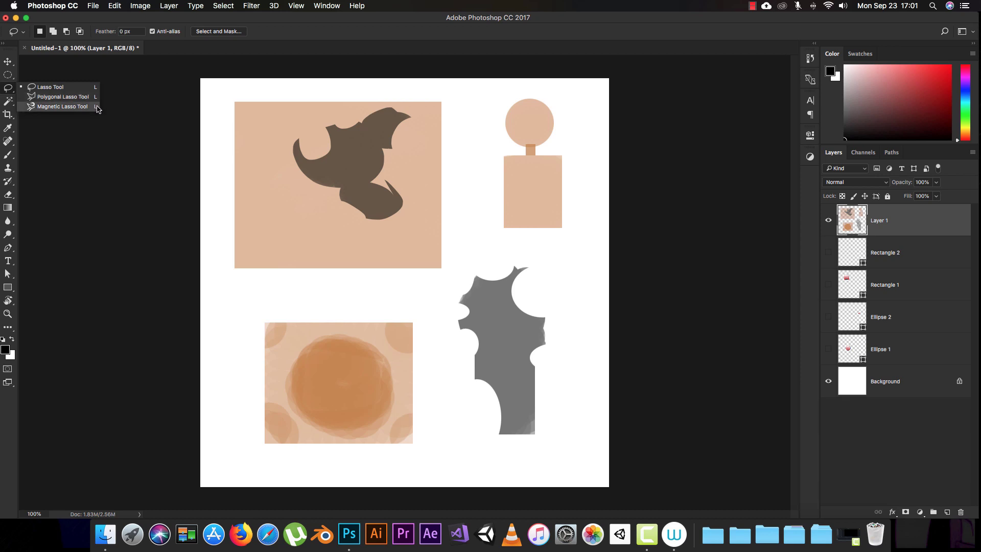
left_click(79, 97)
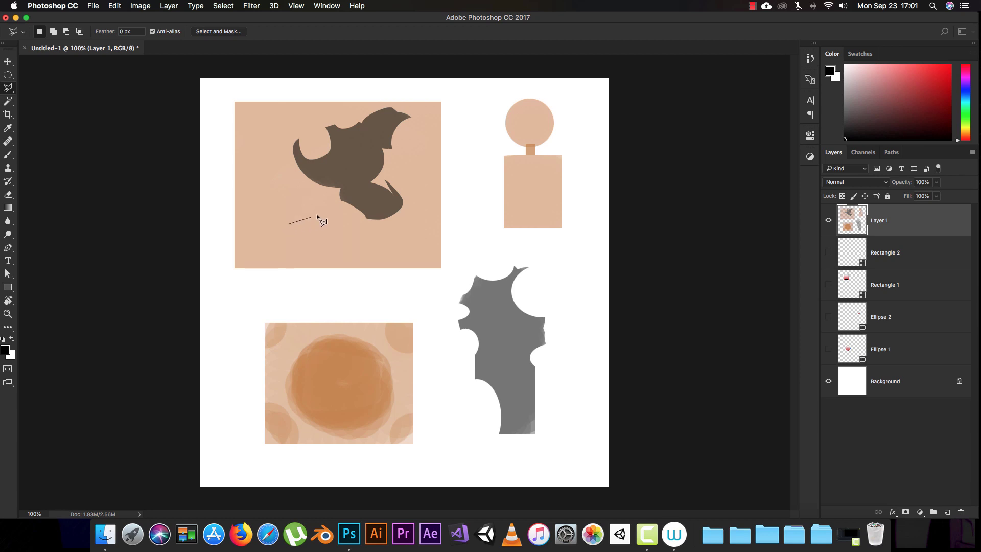
left_click(333, 182)
- Draw winding freehand lasso selections across the lower-left part of the large rectangle and the white area beneath it
mouse_move(293, 194)
left_mouse_down()
mouse_move(359, 246)
mouse_move(298, 241)
mouse_move(288, 171)
mouse_move(292, 182)
left_mouse_up()
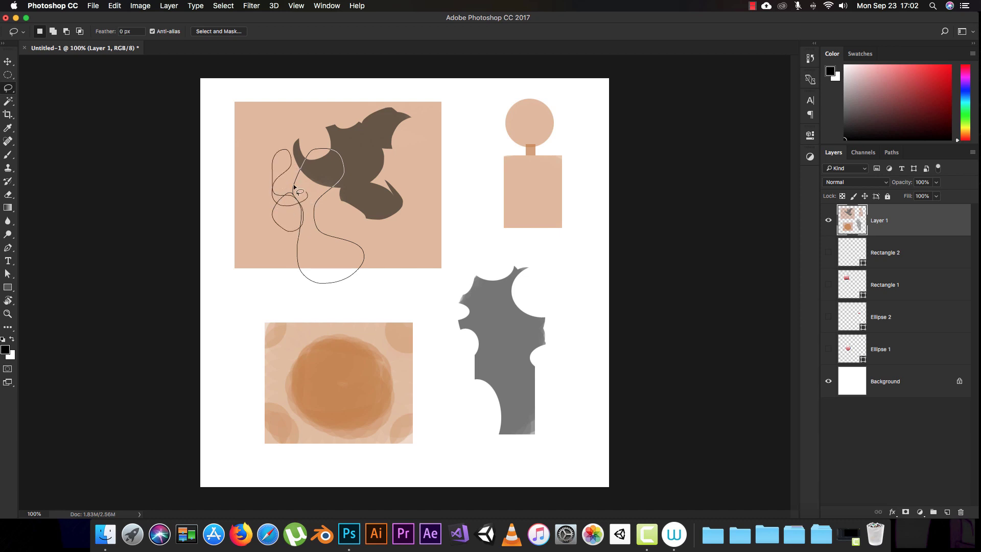
mouse_move(264, 136)
left_mouse_down()
mouse_move(302, 135)
mouse_move(286, 228)
mouse_move(316, 283)
mouse_move(316, 231)
mouse_move(242, 227)
left_mouse_up()
left_click_drag(241, 228, 234, 262)
mouse_move(273, 305)
left_mouse_down()
mouse_move(295, 342)
mouse_move(303, 292)
left_mouse_up()
mouse_move(279, 339)
left_mouse_down()
mouse_move(314, 304)
mouse_move(286, 287)
mouse_move(252, 228)
mouse_move(314, 321)
mouse_move(288, 295)
left_mouse_up()
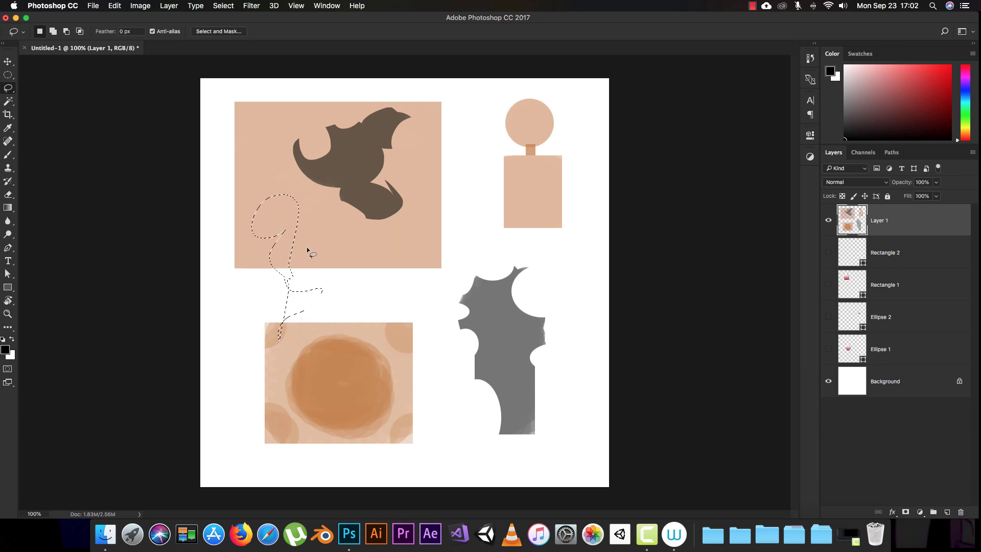
left_click_drag(340, 248, 345, 258)
- Draw freehand lasso selections within the brown circle, adding further ones to the first, and deselect
left_click_drag(357, 367, 354, 364)
key("shift")
mouse_move(320, 365)
left_mouse_down()
mouse_move(312, 371)
mouse_move(326, 366)
left_mouse_up()
left_click_drag(331, 403, 331, 399)
key("cmd+d")
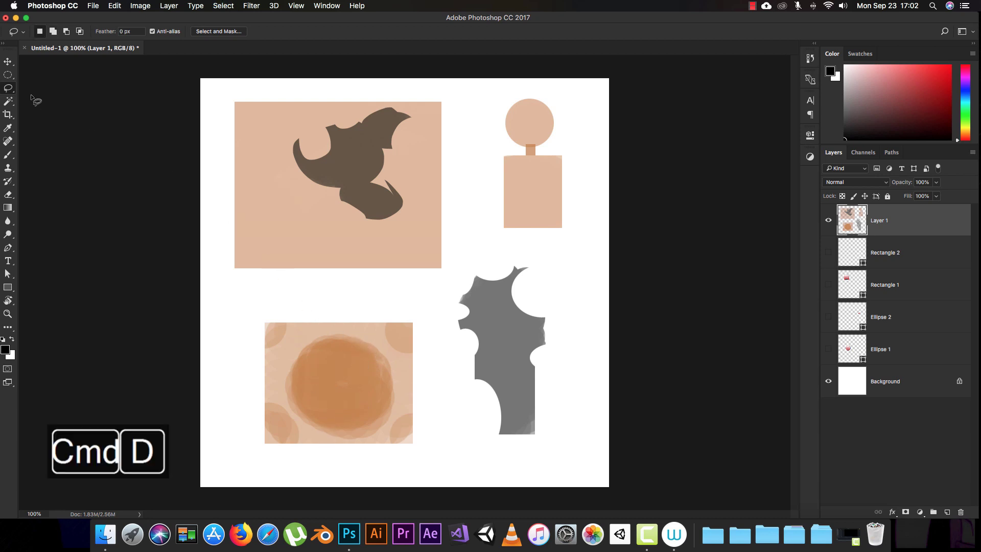
- Outline a closed zigzag selection across the lower part of the large rectangle and the gap beneath it with the Polygonal Lasso Tool
right_click(8, 93)
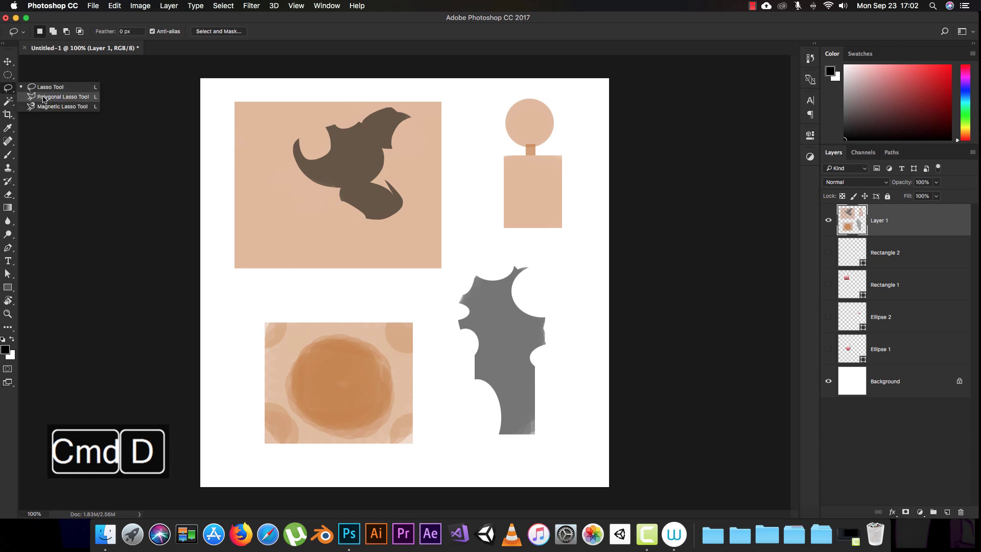
left_click(64, 97)
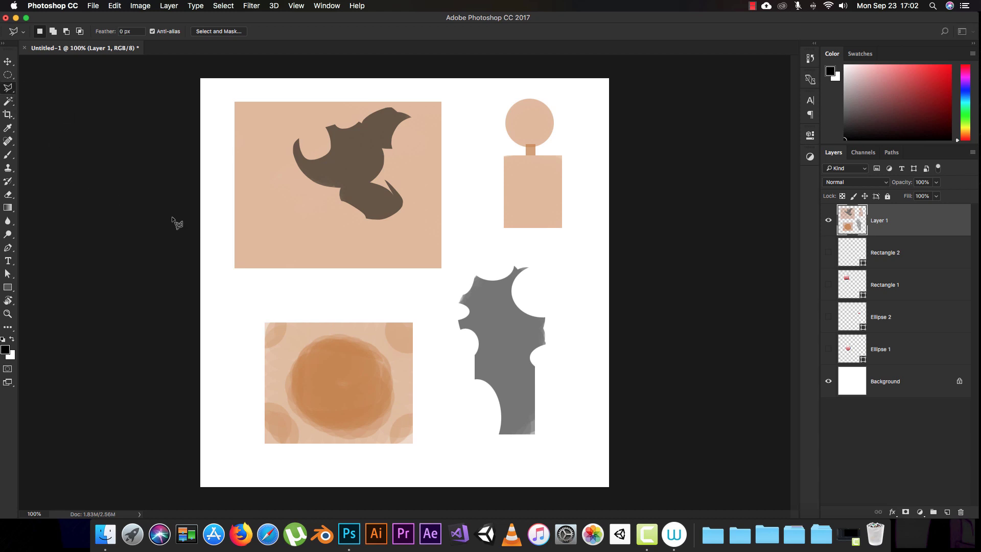
left_click(270, 244)
left_click(357, 187)
left_click(407, 246)
left_click(455, 228)
left_click(433, 284)
left_click(318, 320)
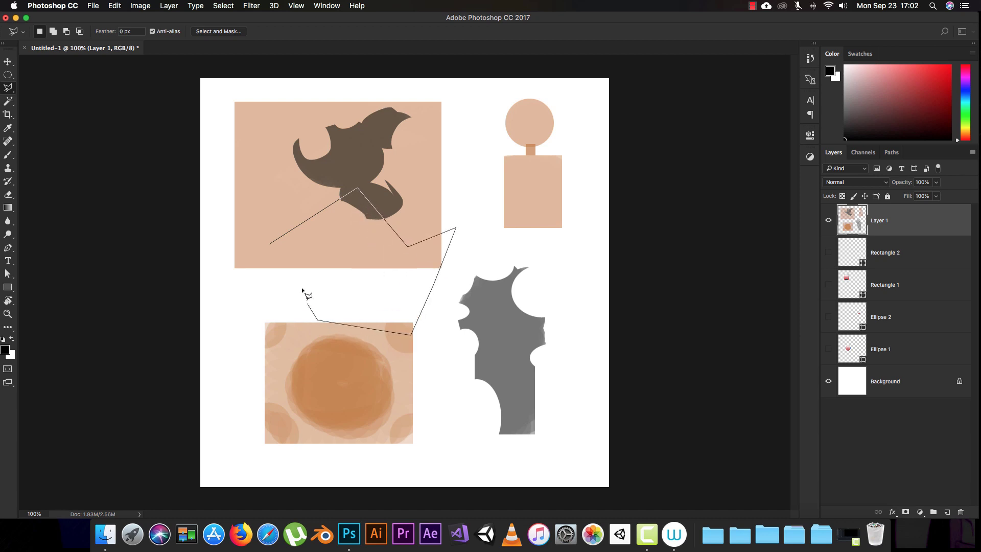
left_click(301, 270)
left_click(273, 304)
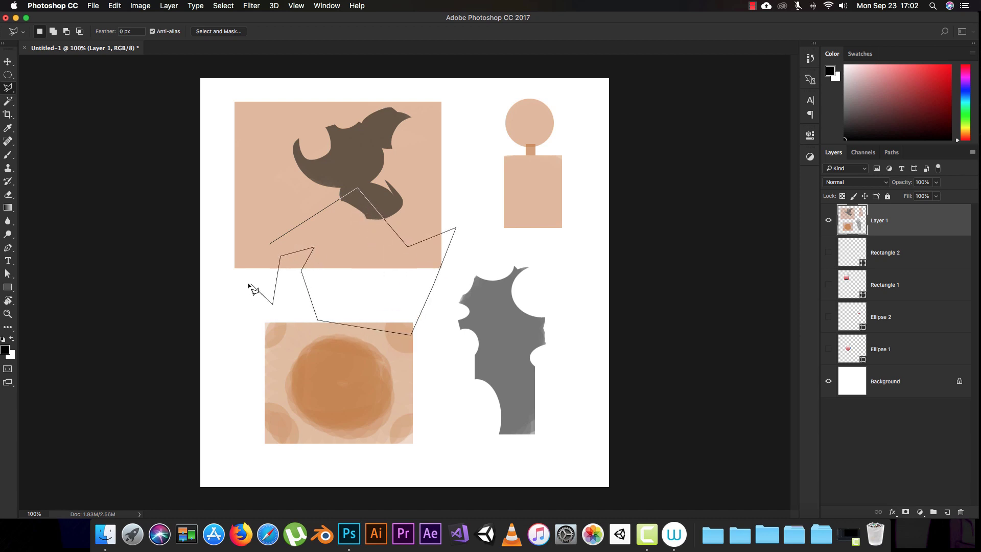
left_click(270, 244)
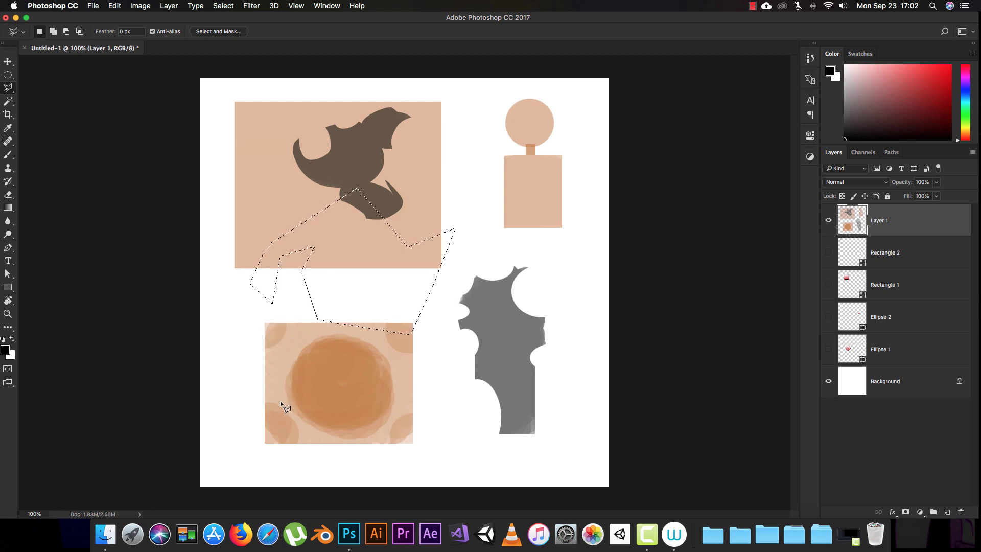
- Draw a second closed polygonal lasso selection around the dark shape, extending past the large rectangle's right edge, and deselect
left_click(411, 178)
left_click(396, 254)
left_click(437, 279)
left_click(487, 260)
left_click(482, 149)
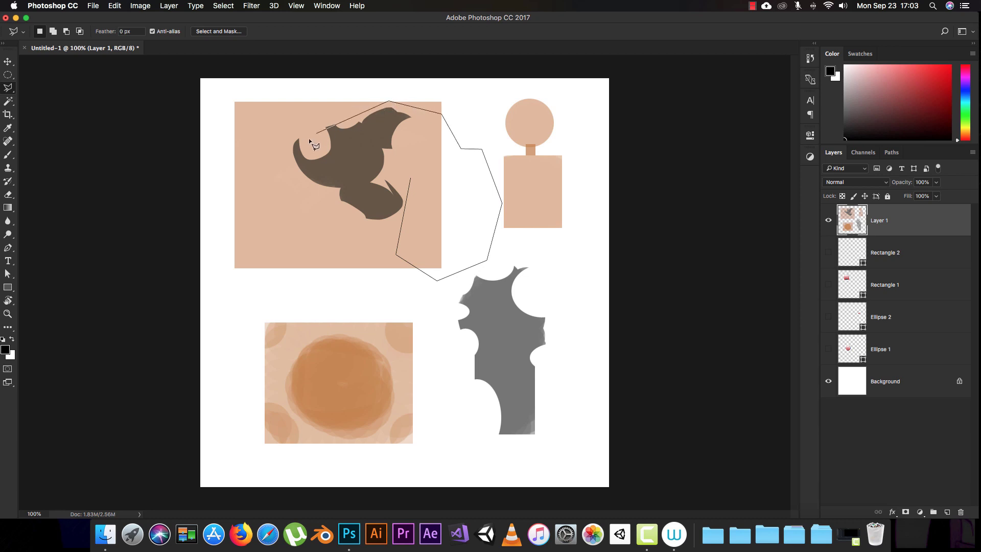
left_click(349, 274)
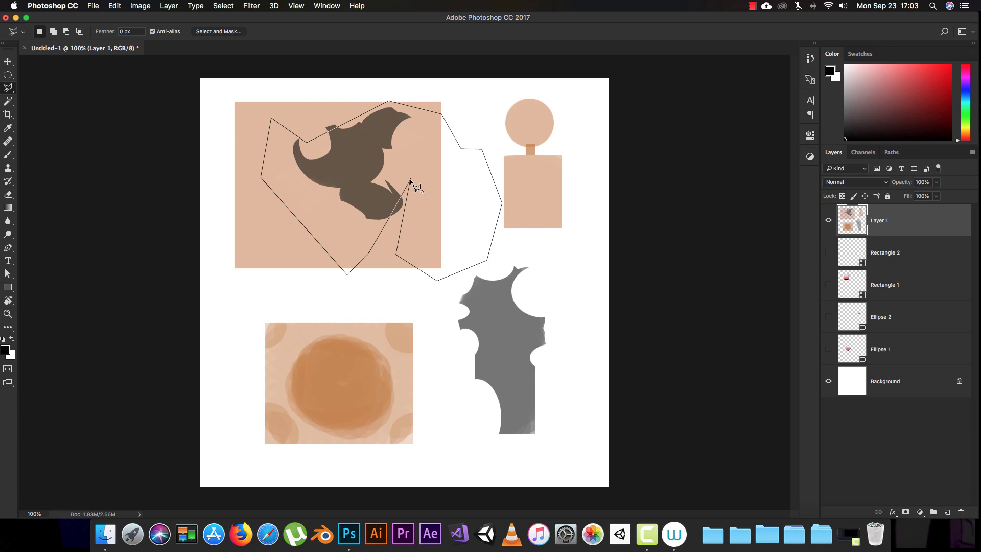
left_click(388, 221)
double_click(409, 178)
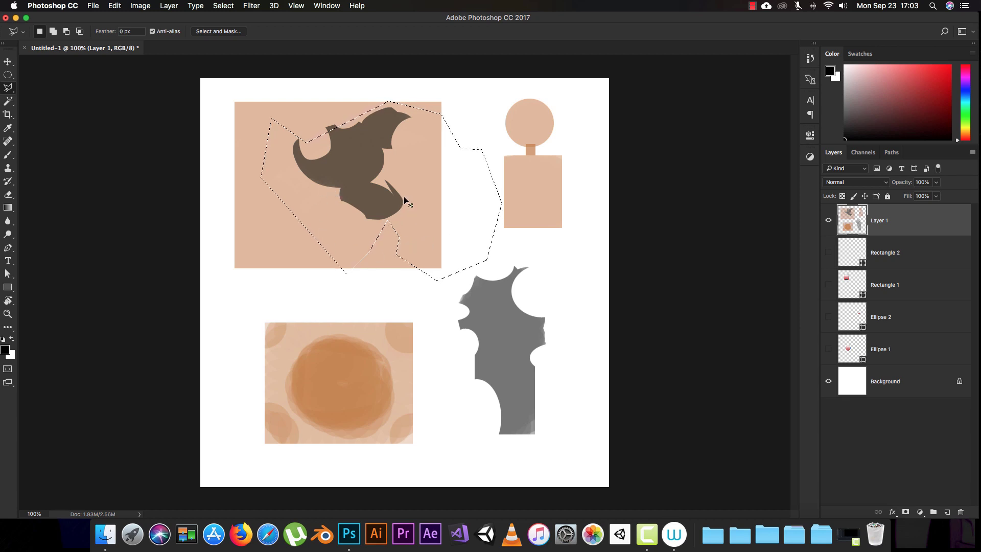
key("super+d")
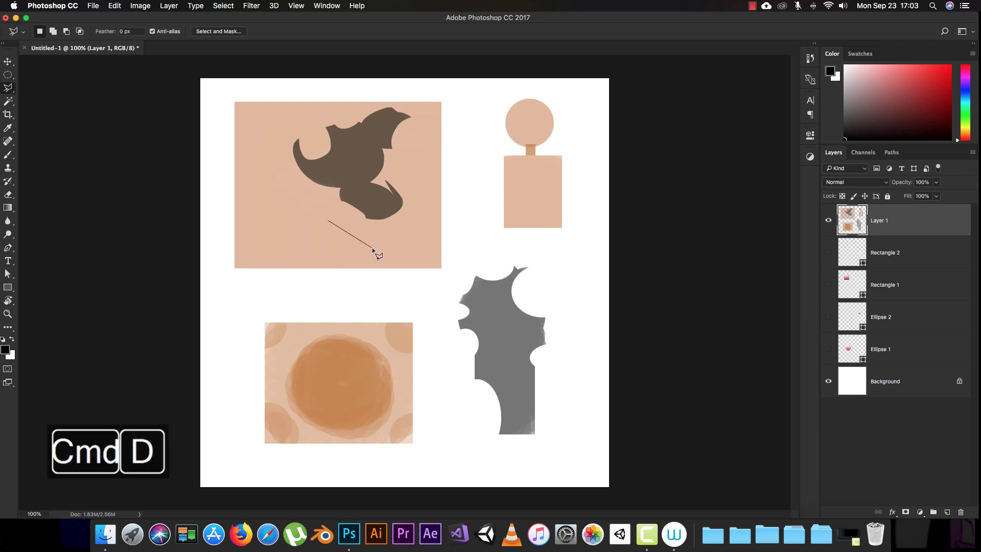
- Outline a four-sided polygonal lasso selection below the dark shape, begin adding another overlapping it, and deselect
left_click(328, 221)
key("shift")
left_click(332, 195)
left_click(354, 192)
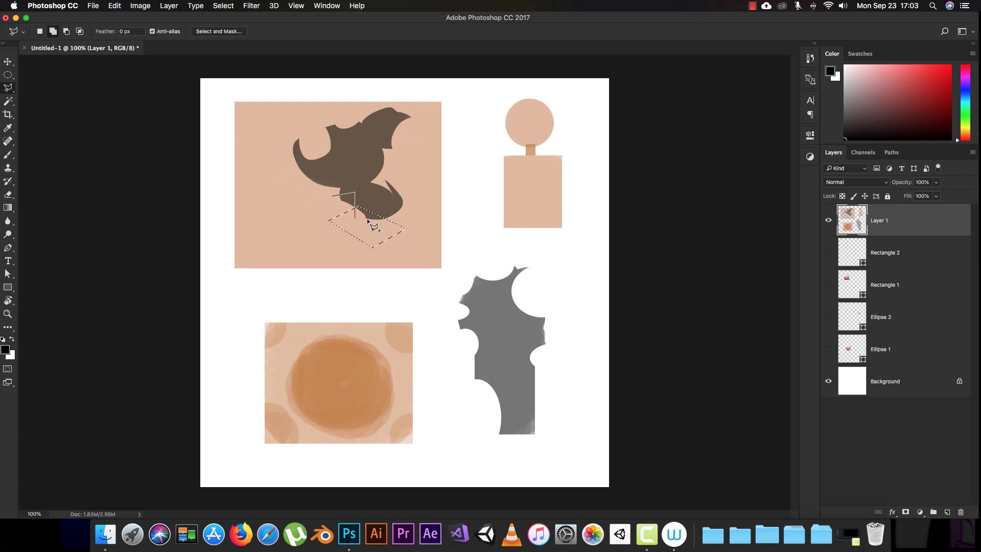
left_click(346, 228)
key("Escape")
key("super+d")
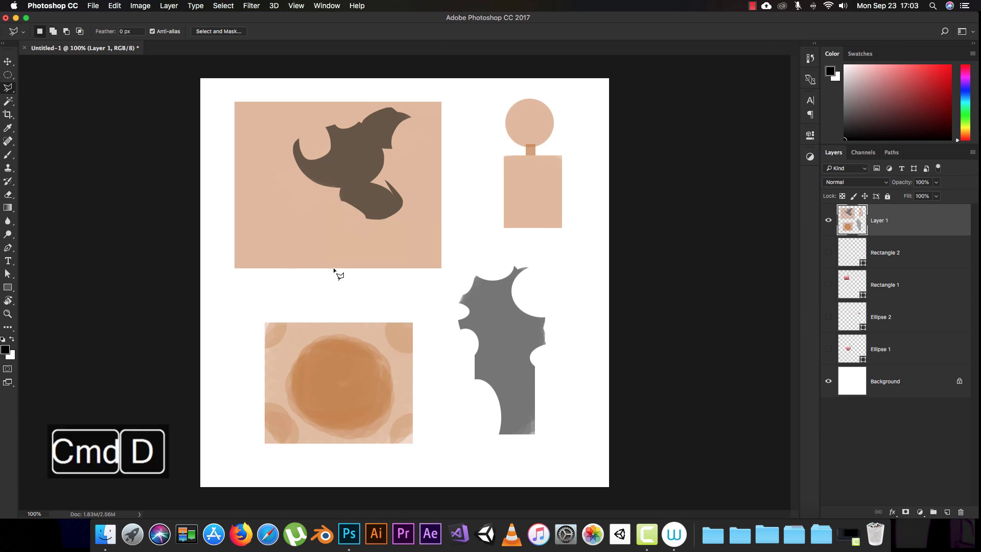
- Trace around the edge of the grey jagged shape with the Magnetic Lasso Tool, close the selection, and deselect
left_click(8, 90)
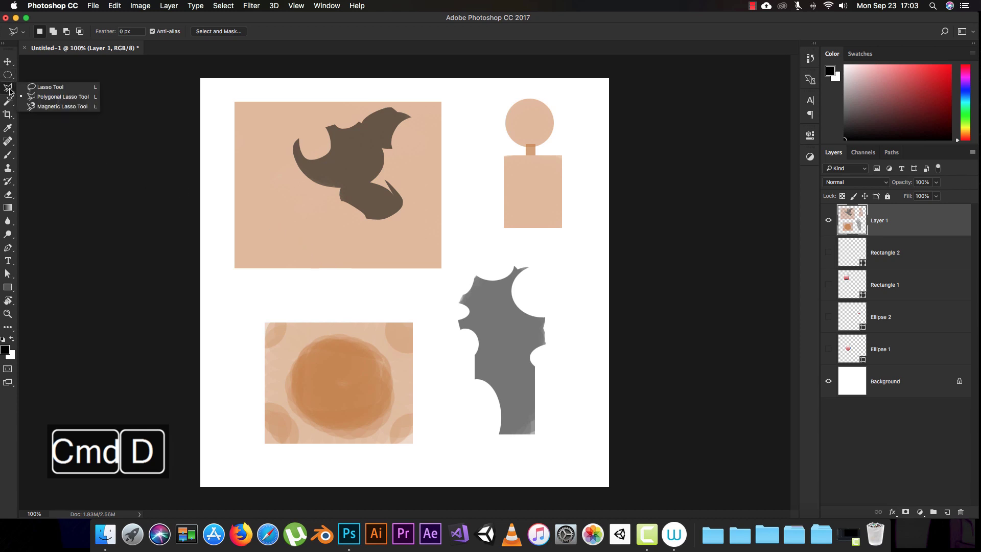
left_click(60, 106)
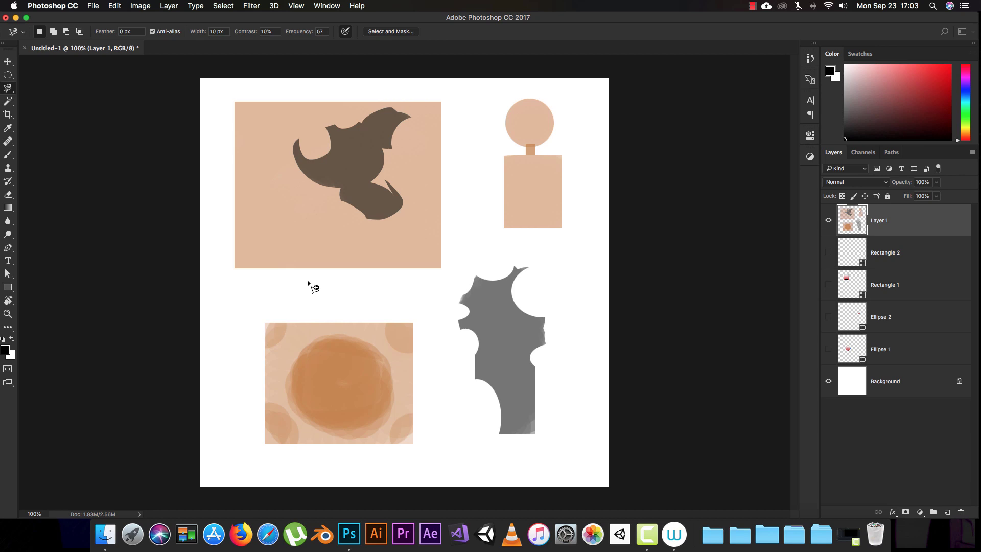
left_click(418, 290)
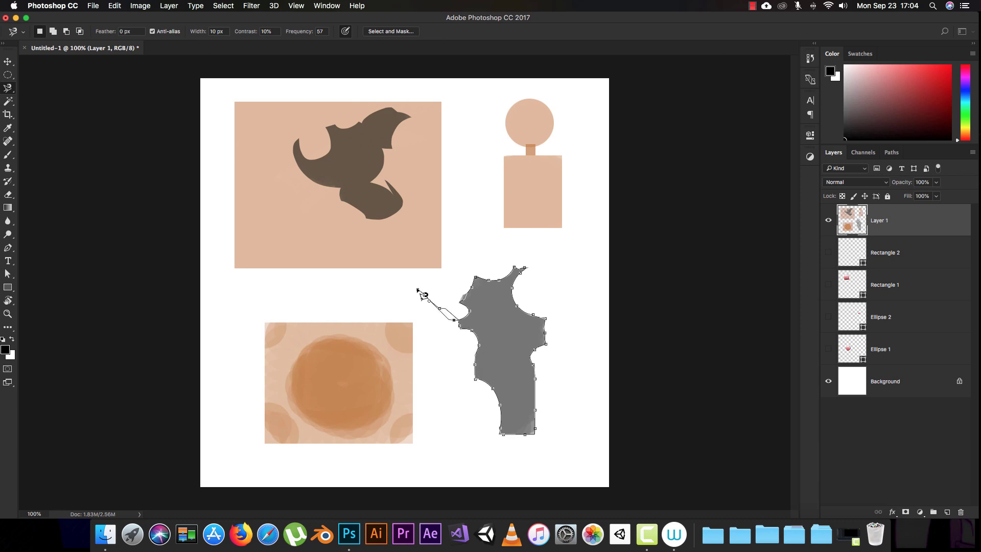
left_click(418, 289)
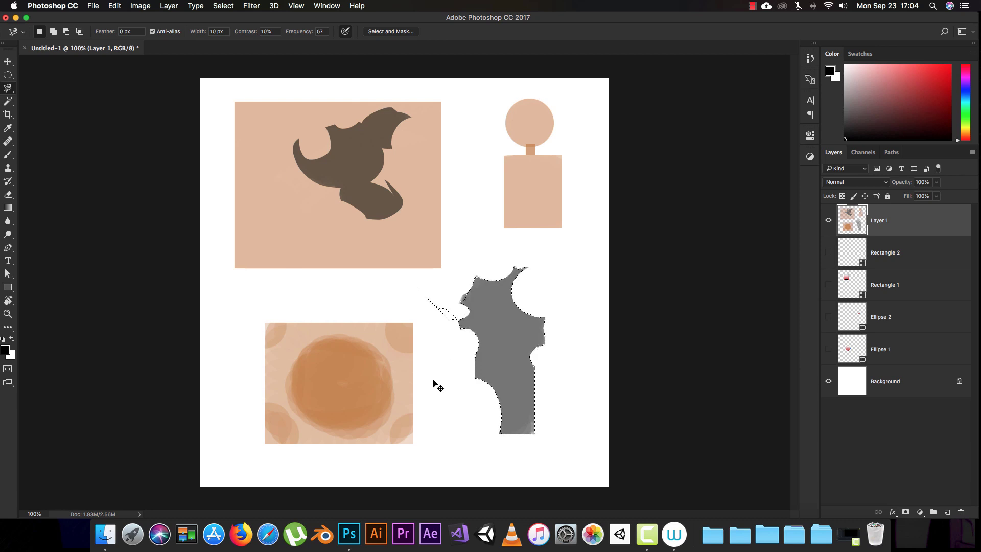
key("super+d")
left_click(541, 99)
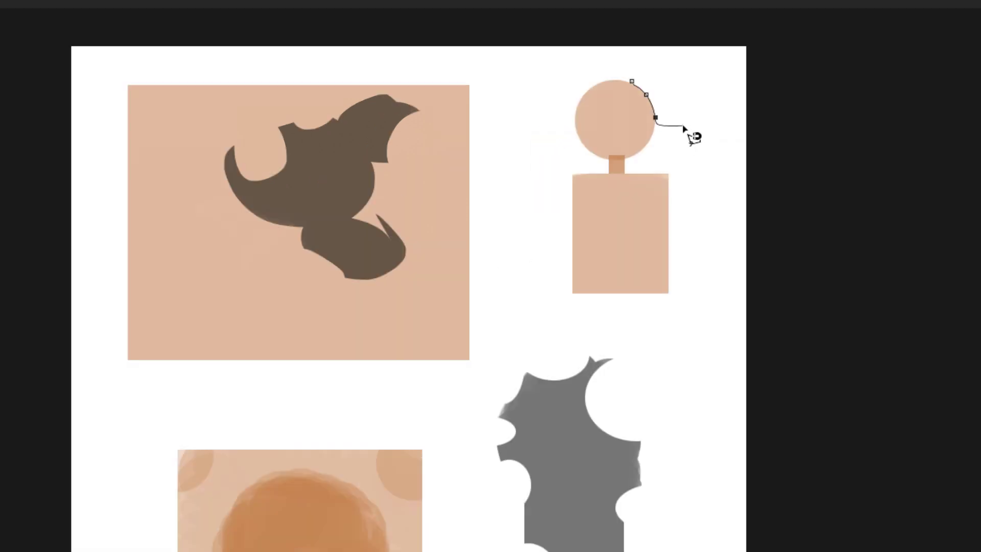
key("super+d")
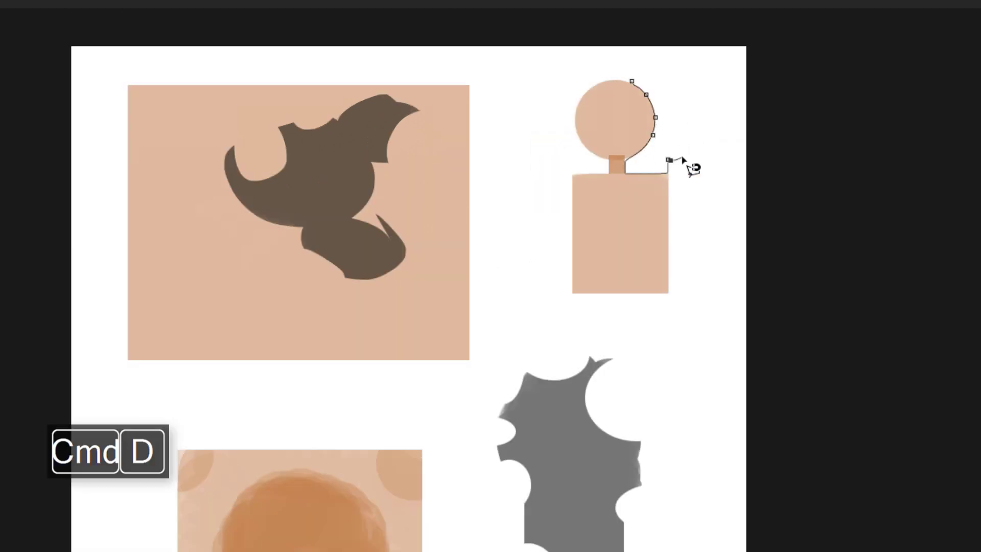
left_click(633, 84)
key("Escape")
- Trace the whole circle-and-rectangle figure with the Magnetic Lasso Tool, close the selection, and deselect
left_click(622, 78)
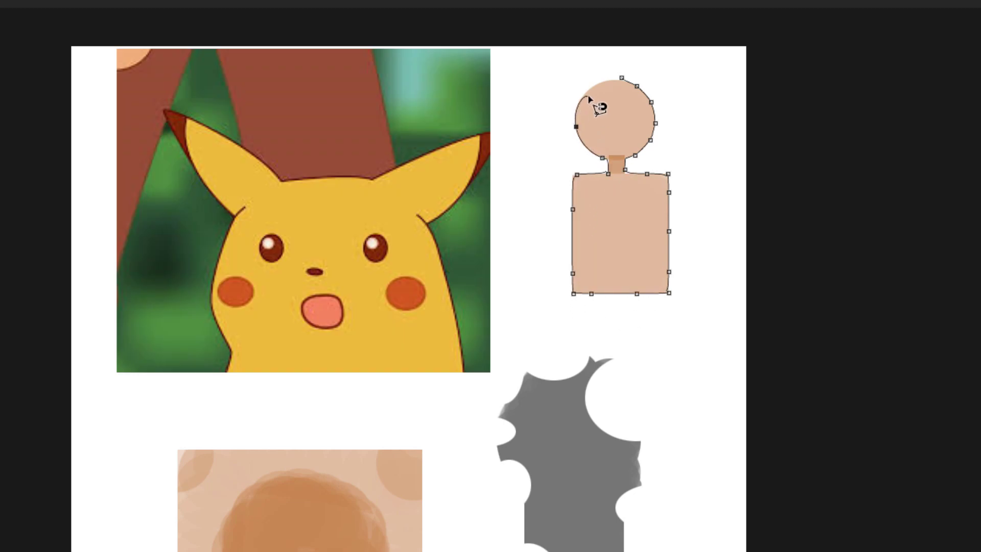
left_click(623, 80)
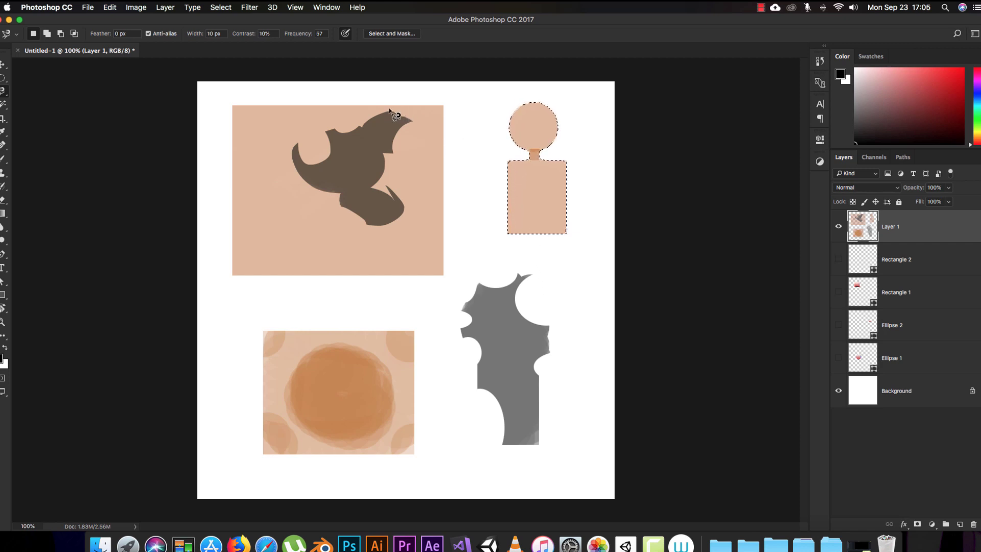
key("super+d")
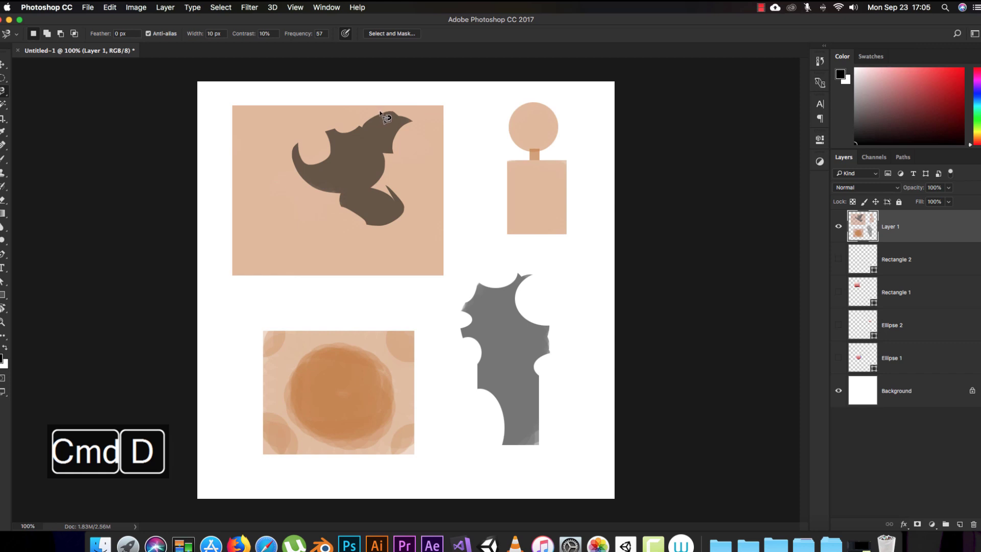
- Trace the dark shape in the large rectangle with the Magnetic Lasso Tool and add the circle-and-rectangle figure to the selection
left_click(378, 110)
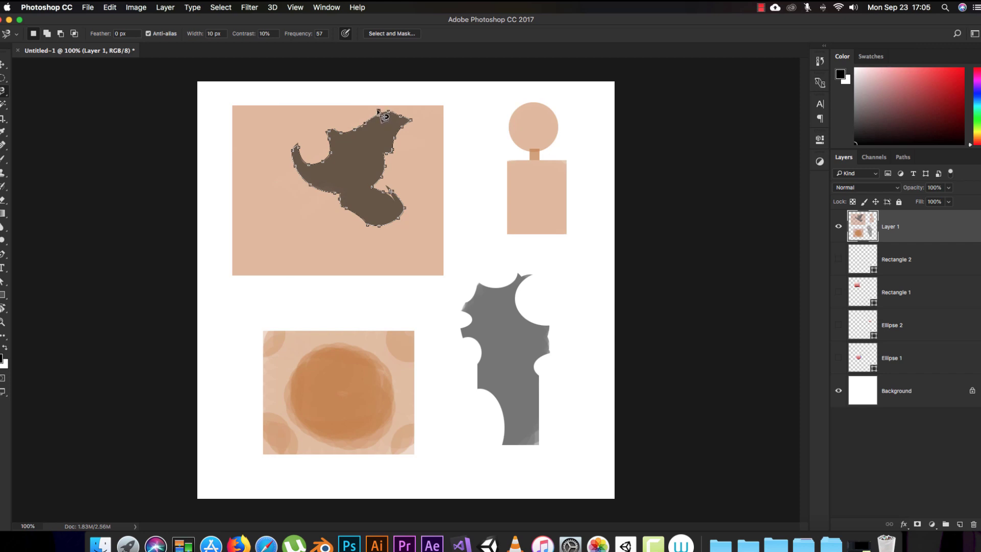
left_click(378, 112)
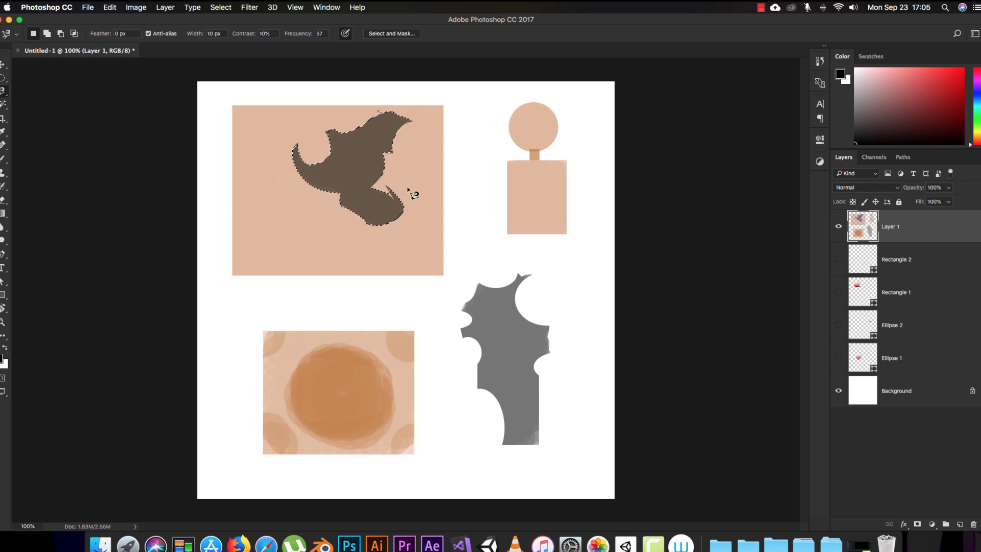
left_click(529, 97, "shift")
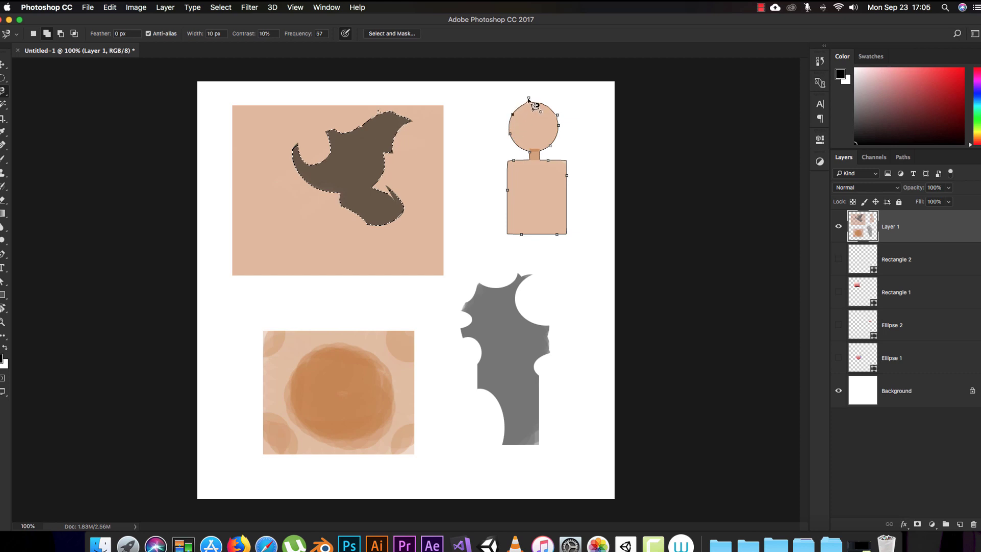
left_click(529, 100)
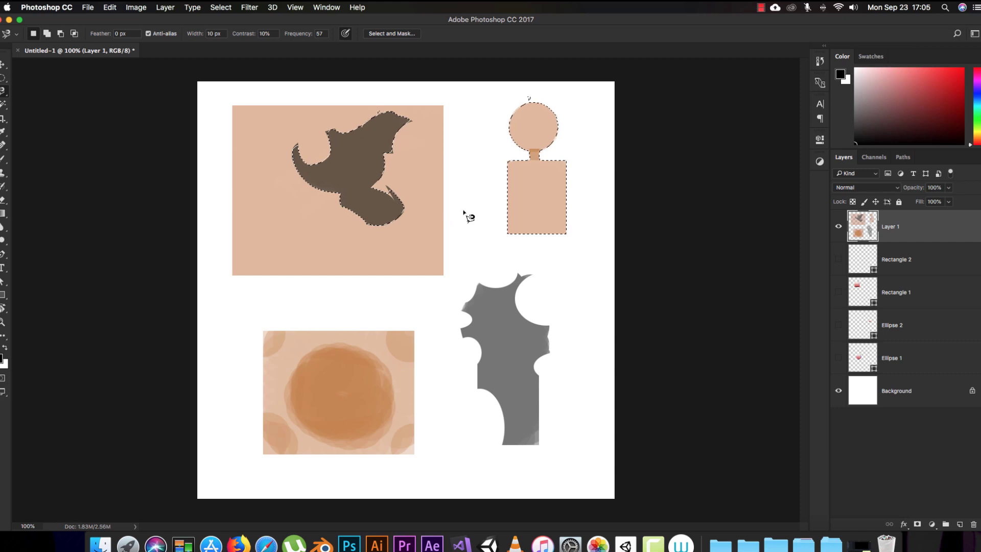
- Try to add the brown circle to the existing selection with the Magnetic Lasso Tool, and undo the addition
key("shift")
left_click(313, 338)
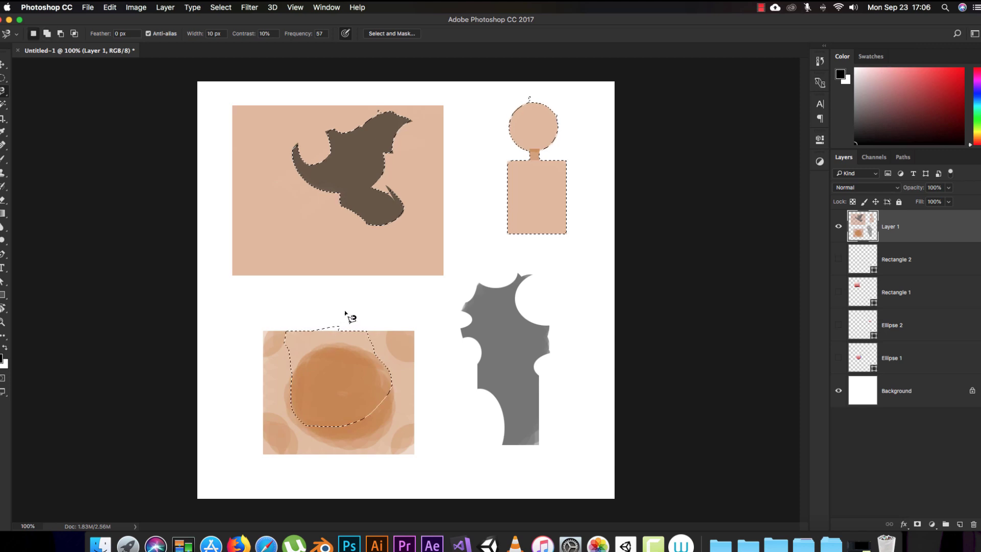
key("super+z")
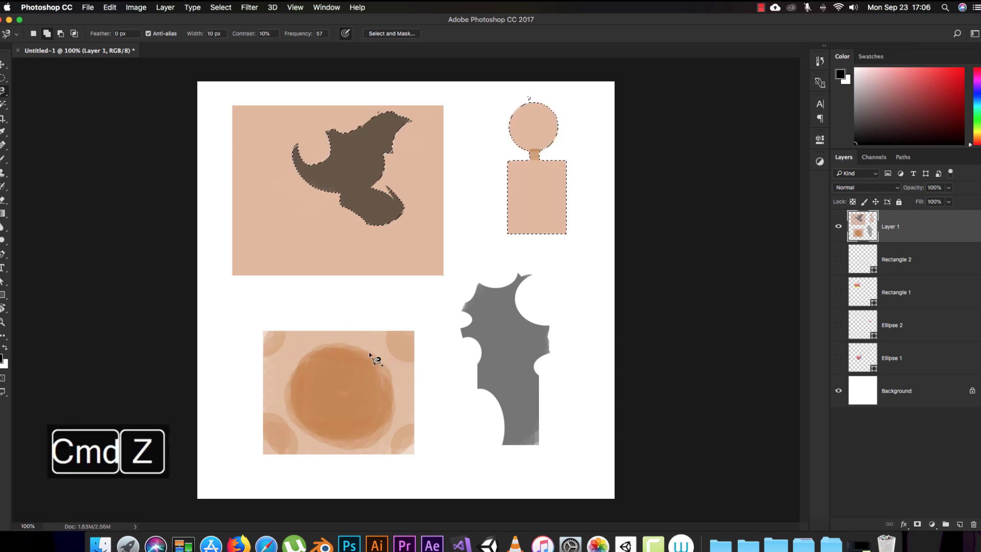
- Add a magnetic lasso outline around the brown circle, reaching the small rectangle's upper and lower edges, and deselect everything
left_click(367, 348, "shift")
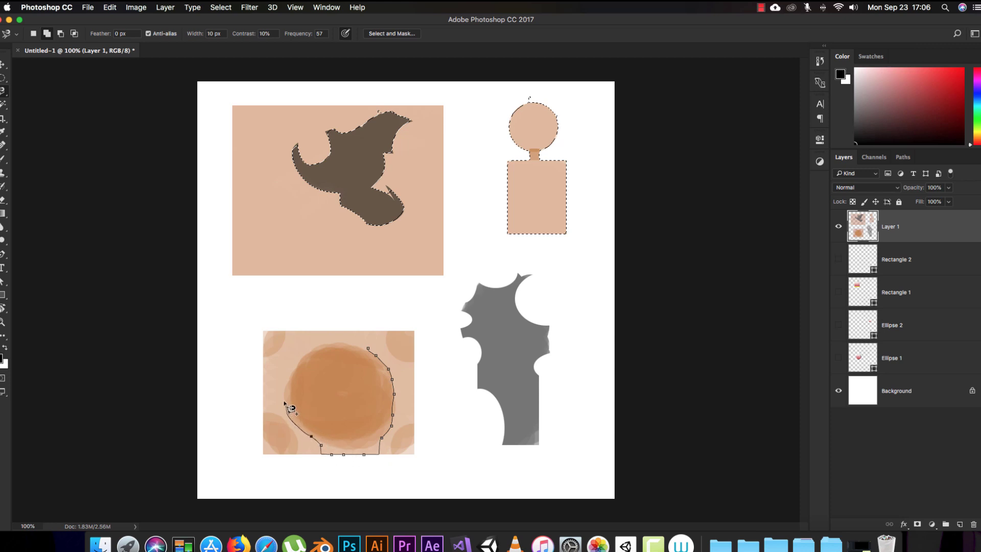
mouse_move(283, 383)
left_mouse_down()
mouse_move(316, 346)
mouse_move(367, 351)
left_mouse_up()
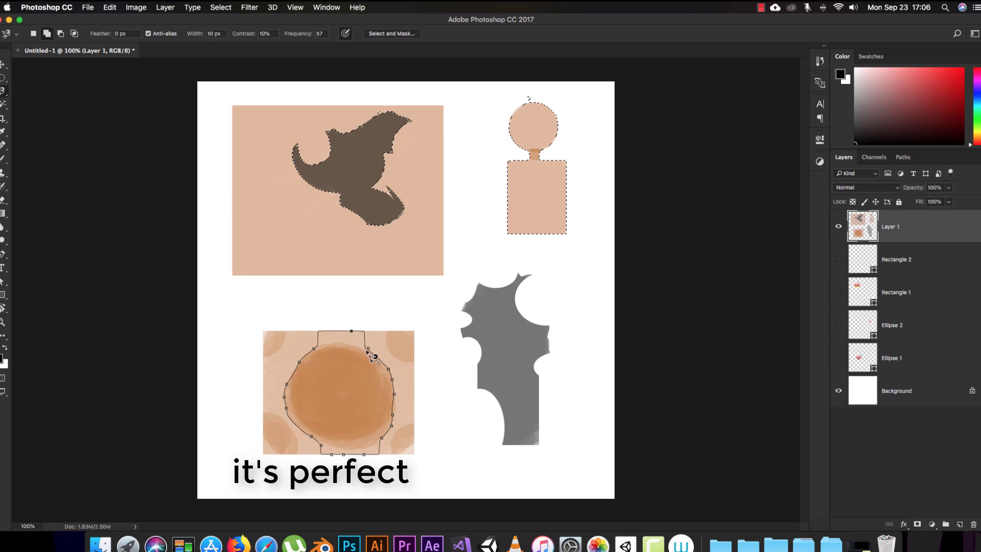
left_click(366, 347)
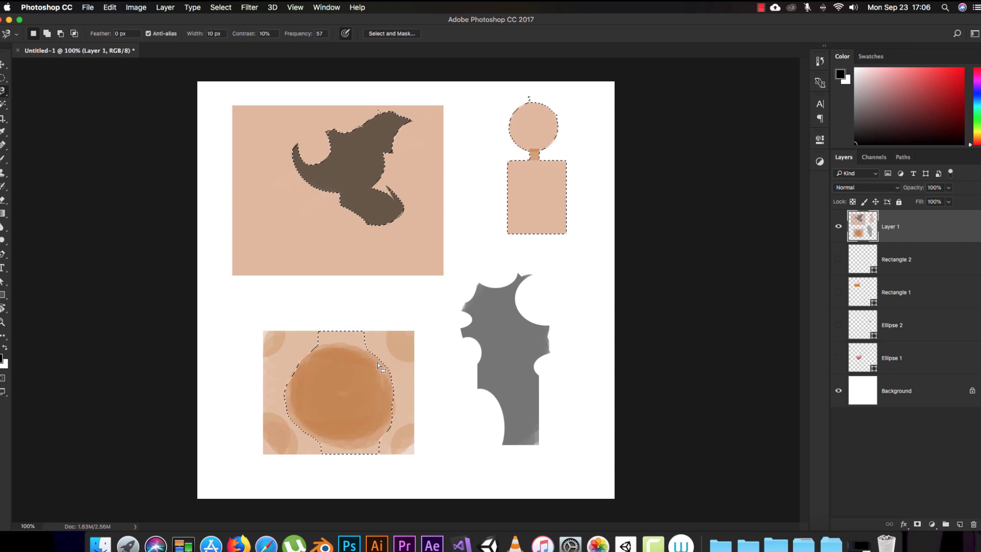
key("super+d")
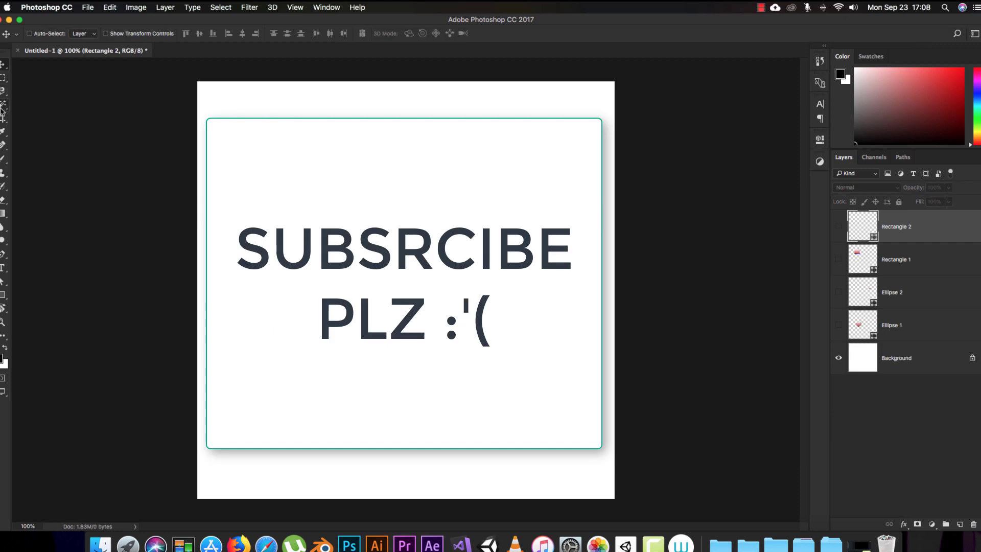
left_click(3, 107)
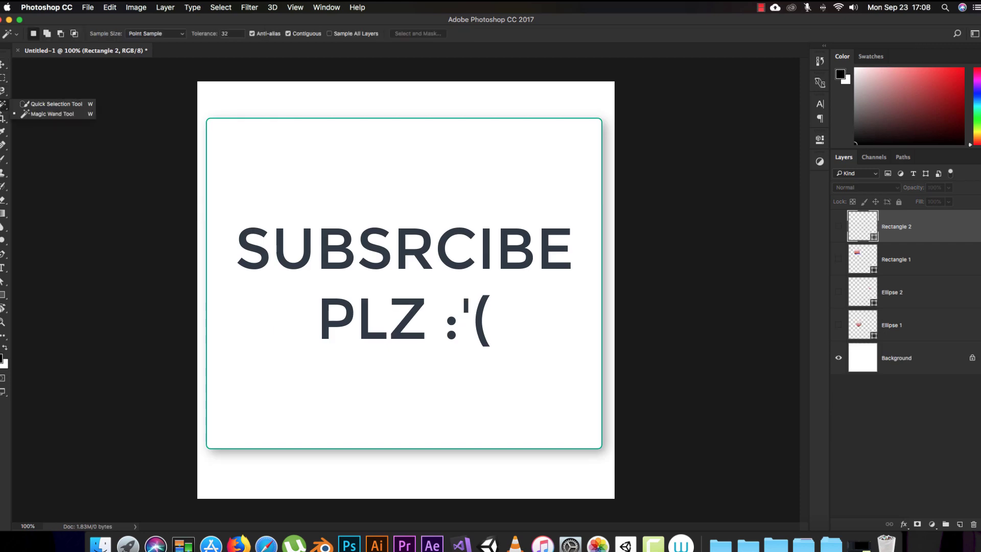
left_click(6, 104)
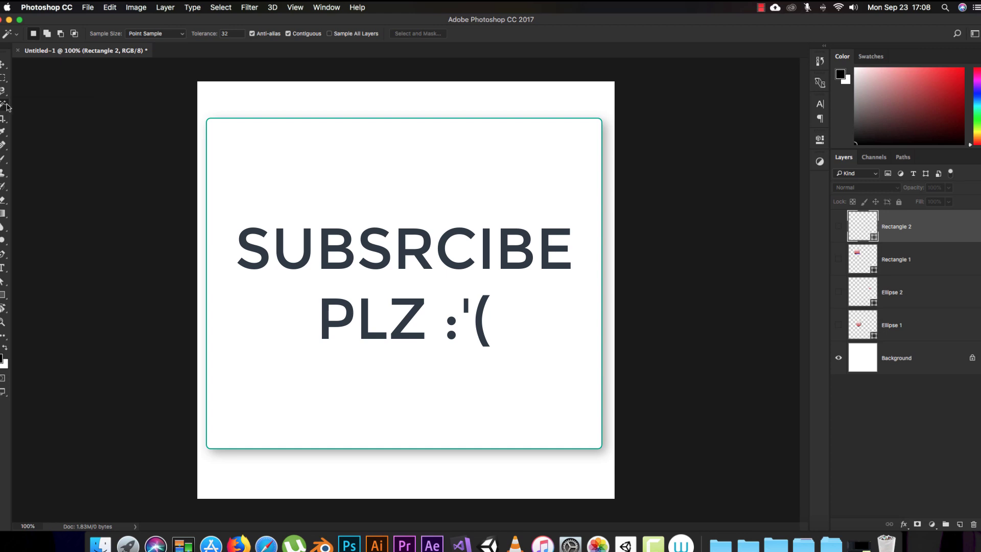
left_click(8, 121)
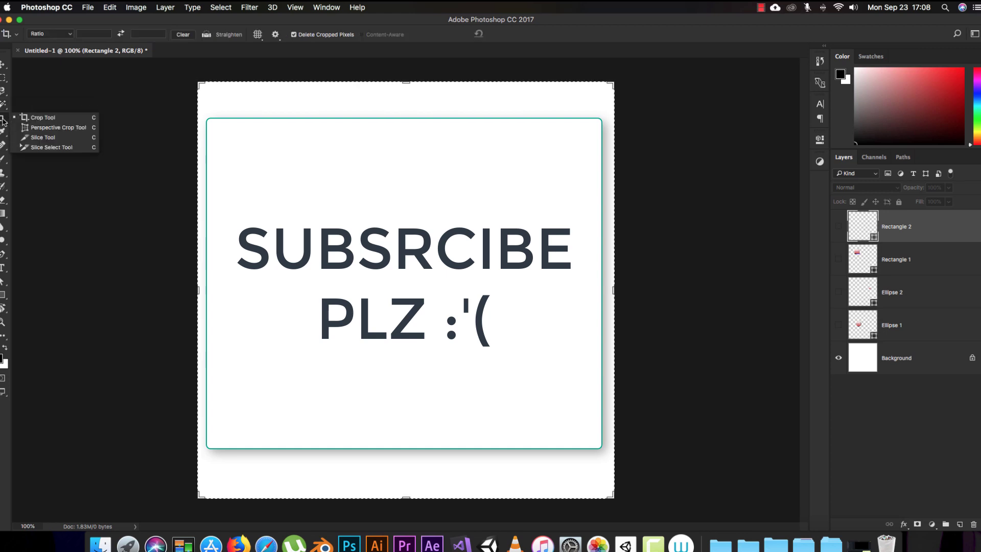
left_click(4, 121)
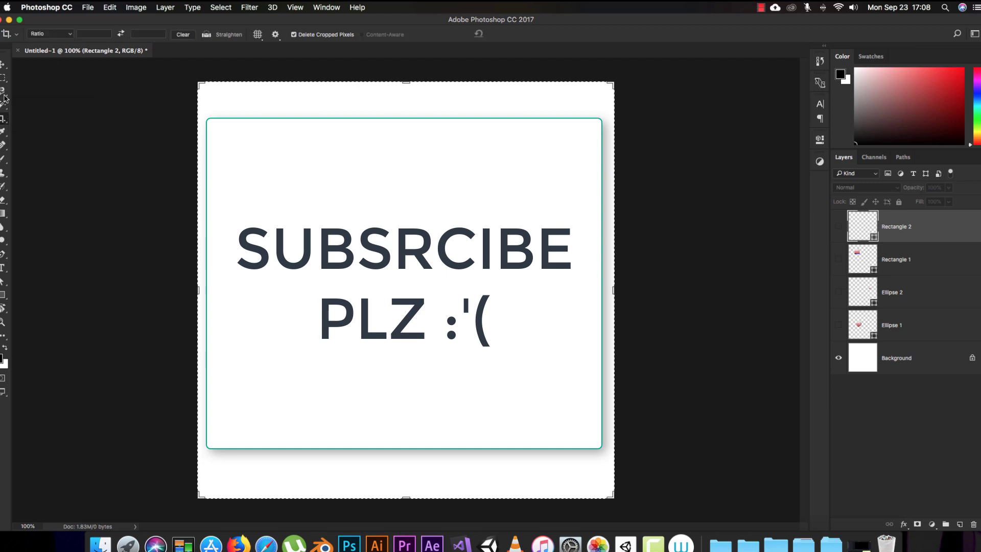
left_click(5, 65)
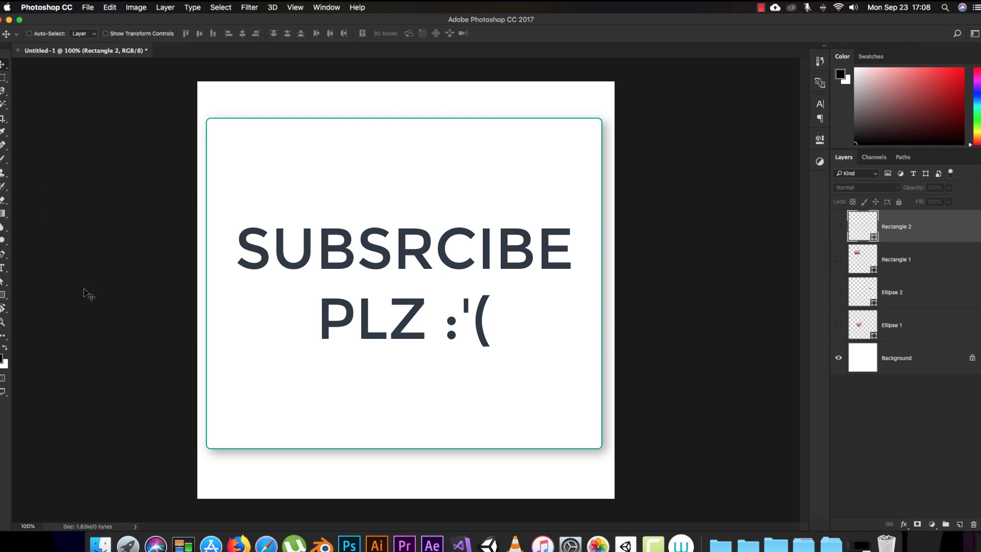